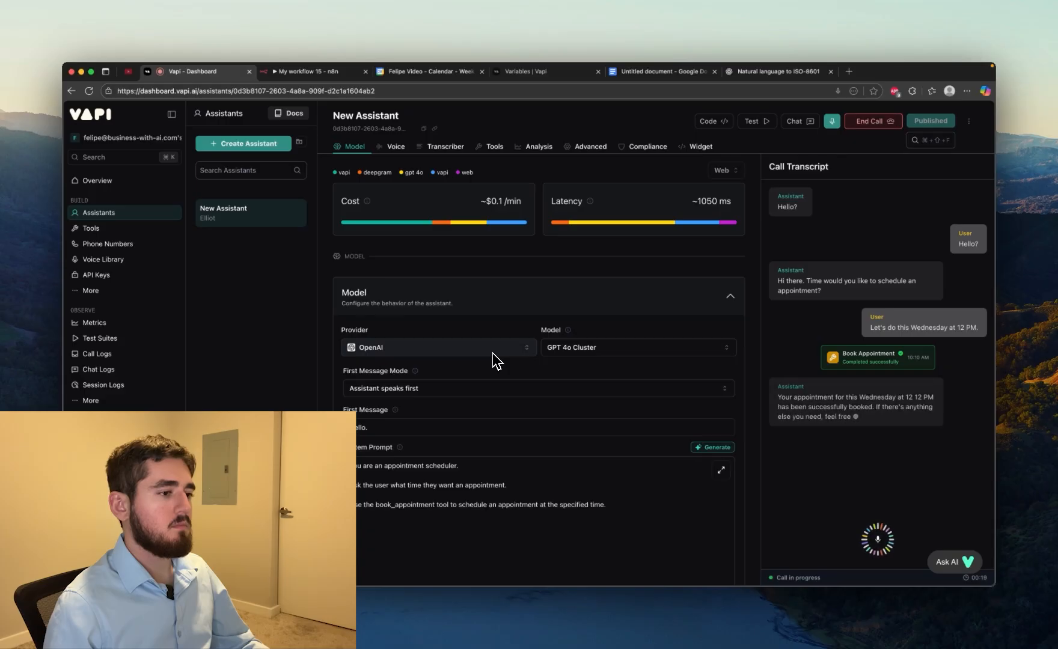
End the assistant's test call and open the Google Calendar week view to check the booked appointment
{"action": "left_click", "coordinate": [883, 122]}
{"action": "left_click", "coordinate": [427, 71]}
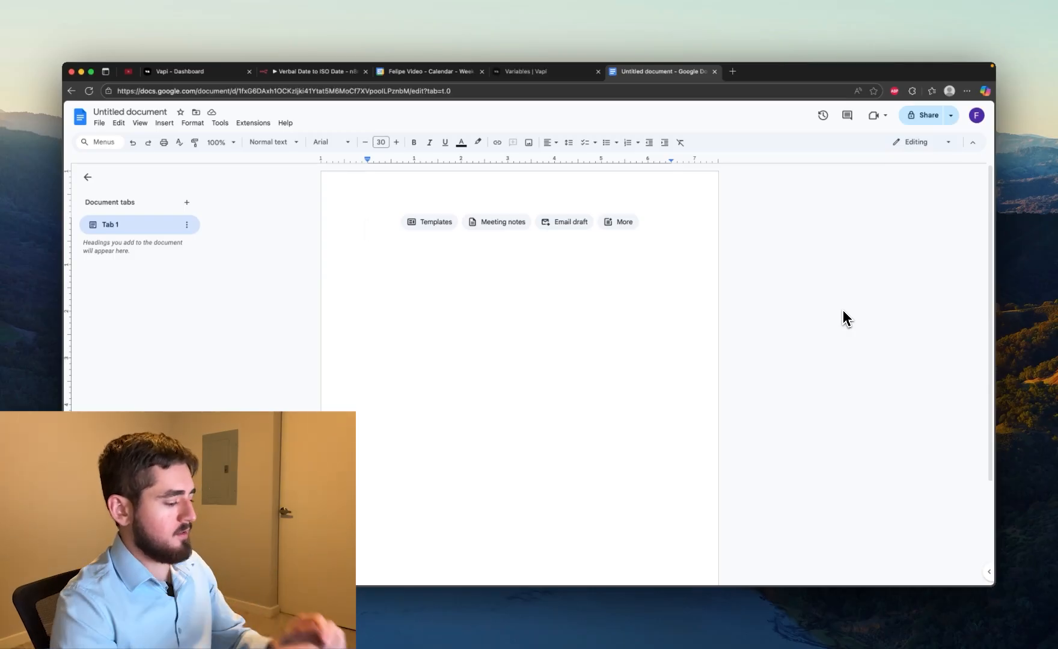
Write a numbered list with the items VAPI and N8n in the blank Google Docs document, followed by an empty line
{"action": "type", "text": "1. VAPI"}
{"action": "key", "text": "Return"}
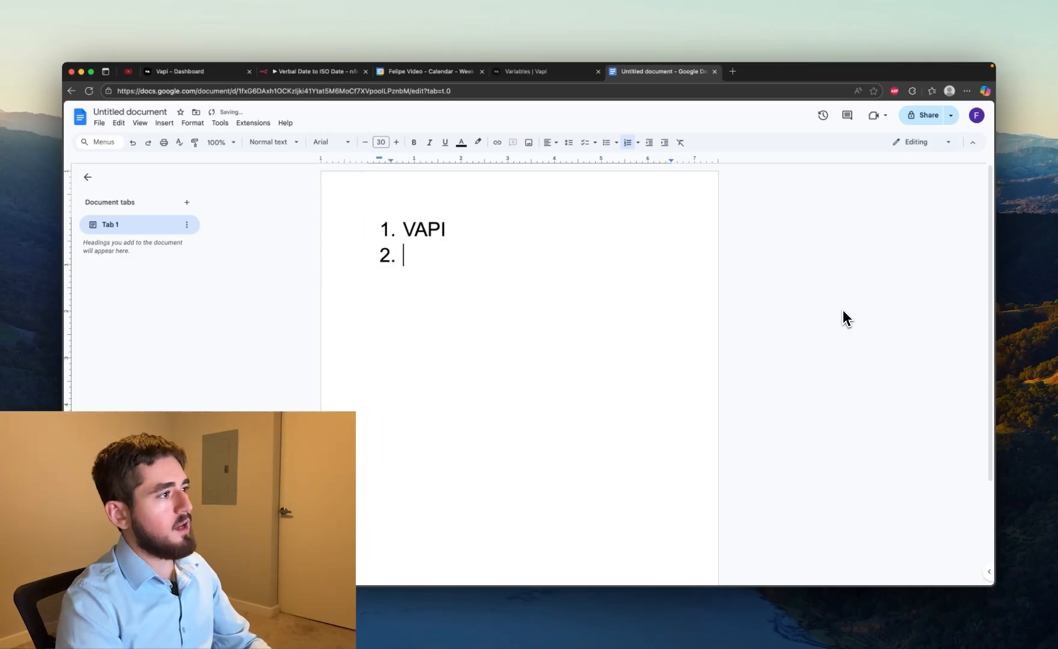
{"action": "type", "text": "n8n"}
{"action": "key", "text": "Return"}
{"action": "key", "text": "Return"}
{"action": "key", "text": "Return"}
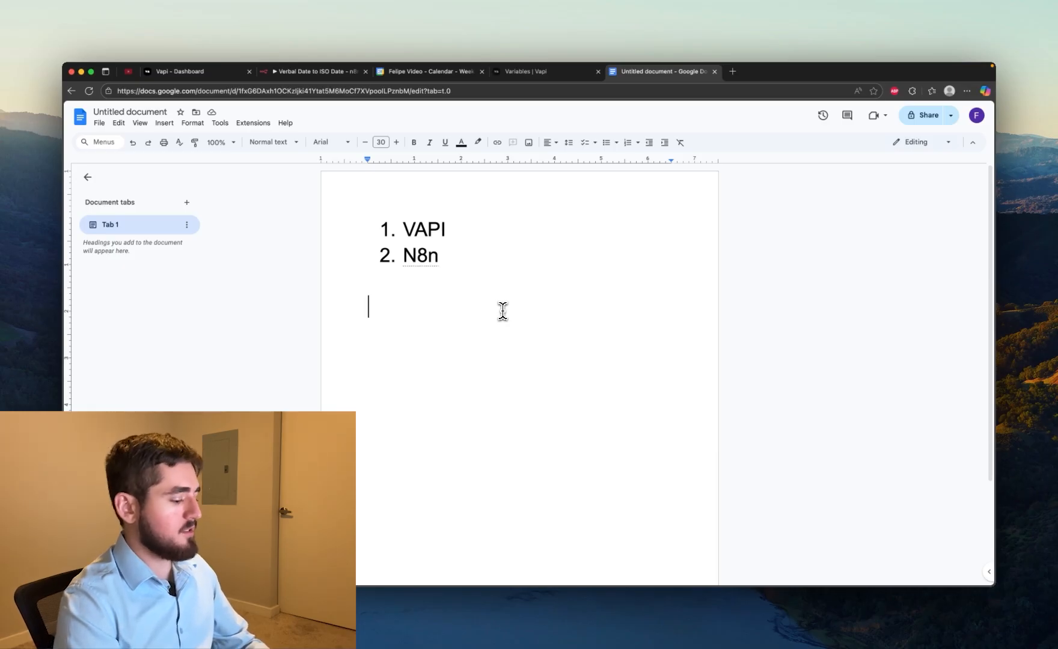
Add the line "MVP" below the list at font size 72, followed by blank lines
{"action": "type", "text": "MVP"}
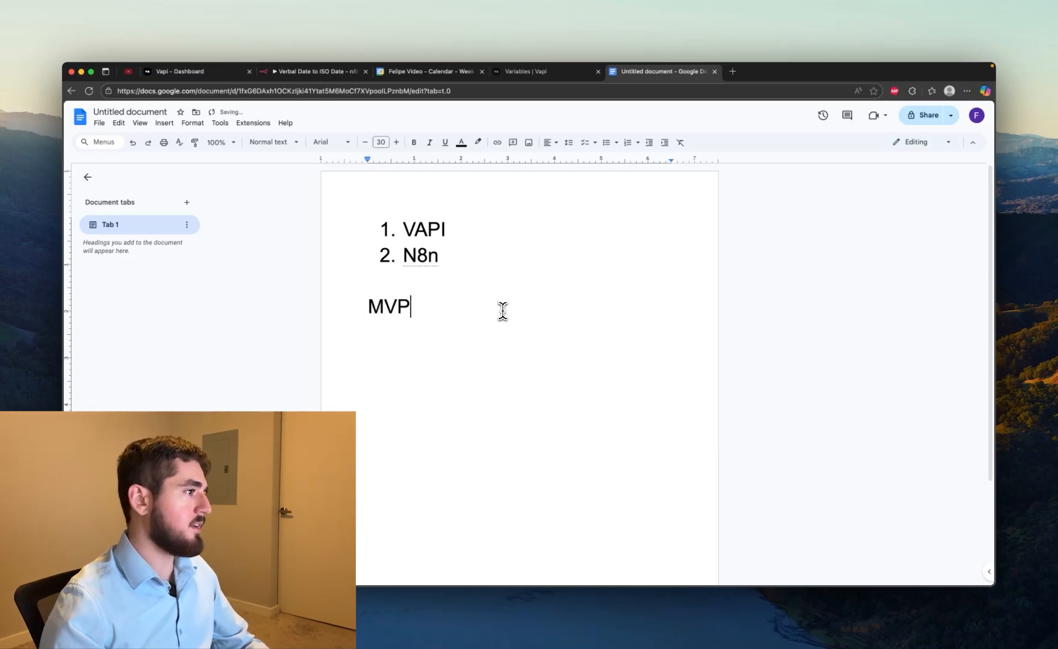
{"action": "left_click_drag", "start_coordinate": [508, 312], "coordinate": [316, 312]}
{"action": "left_click", "coordinate": [381, 141]}
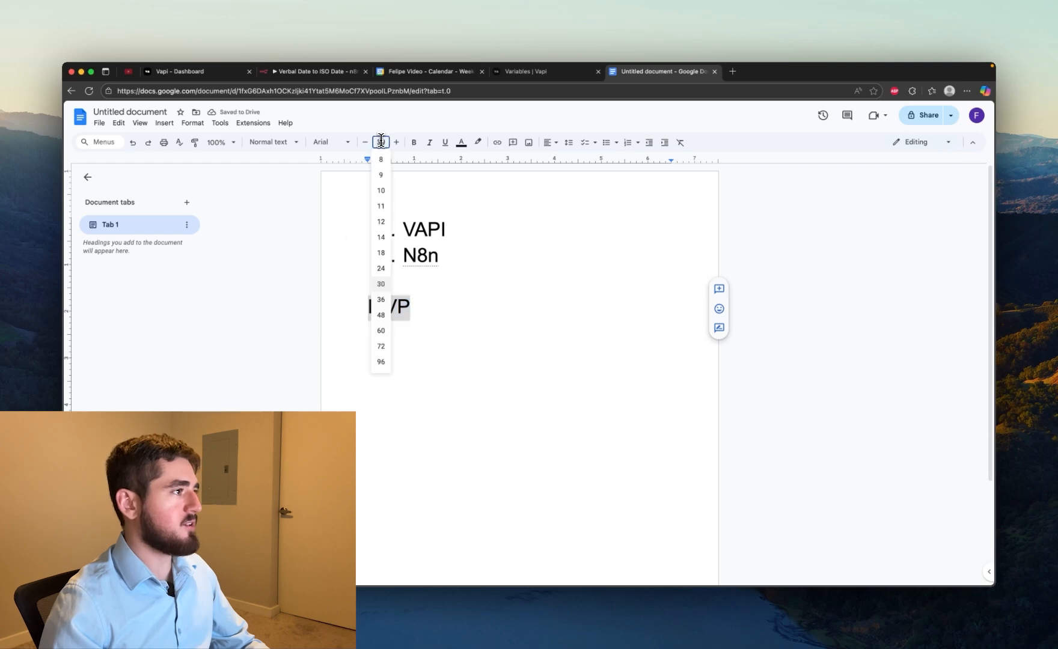
{"action": "left_click", "coordinate": [383, 347]}
{"action": "left_click", "coordinate": [504, 322]}
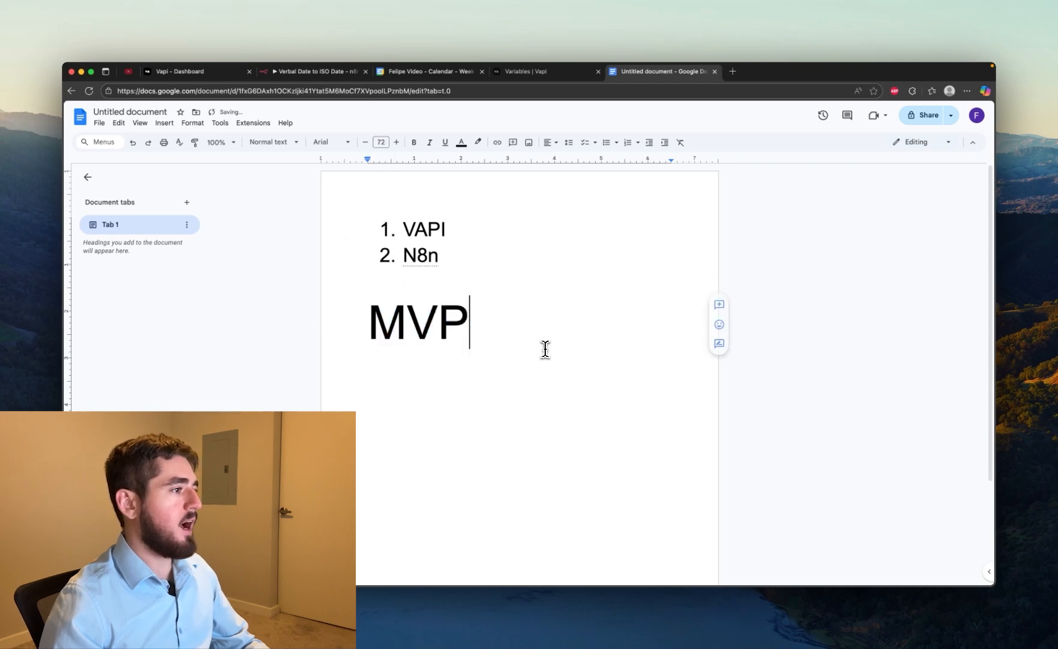
{"action": "key", "text": "Return"}
{"action": "key", "text": "Return"}
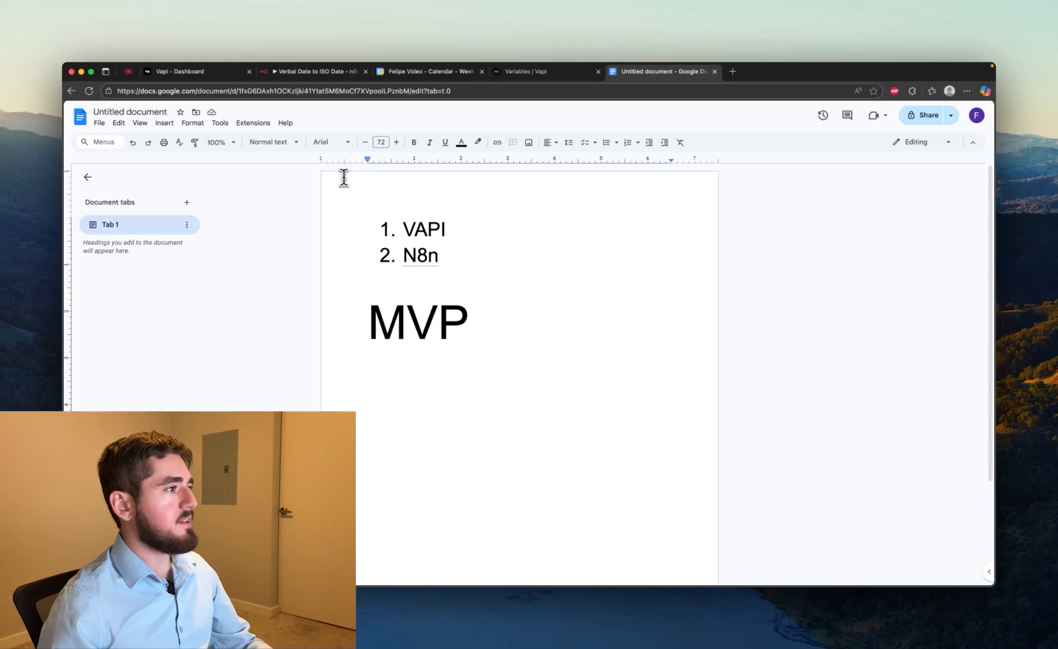
Switch to the Vapi dashboard and create an assistant named New Assistant from the Blank Template
{"action": "left_click", "coordinate": [191, 72]}
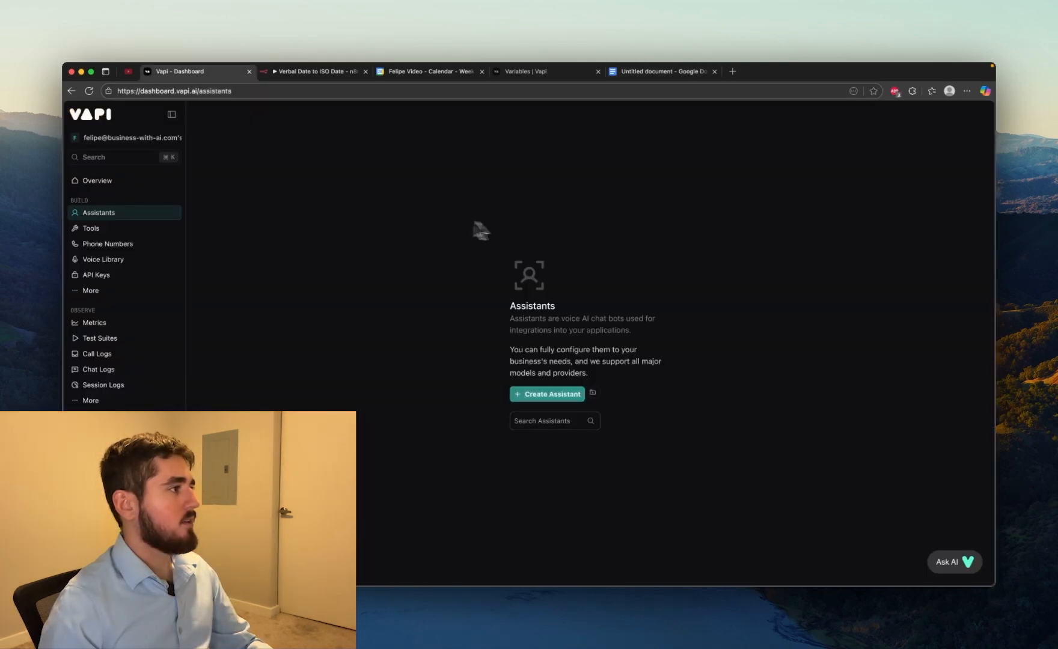
{"action": "left_click", "coordinate": [540, 398]}
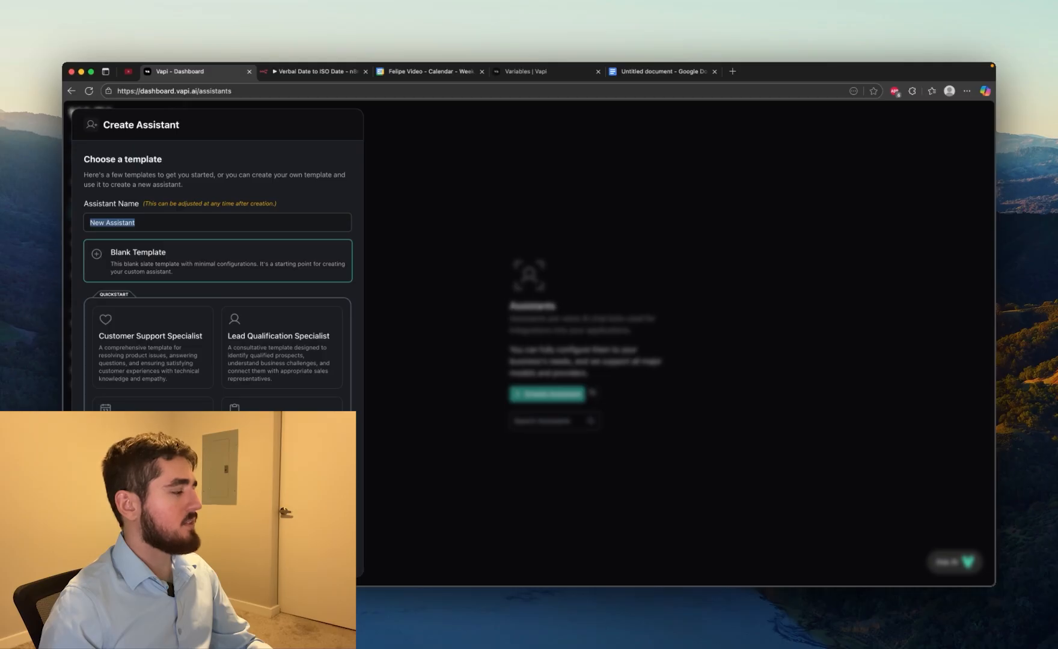
Replace the default system prompt with "You are an appointment scheduler." followed by a blank line
{"action": "left_click_drag", "start_coordinate": [774, 414], "coordinate": [393, 385]}
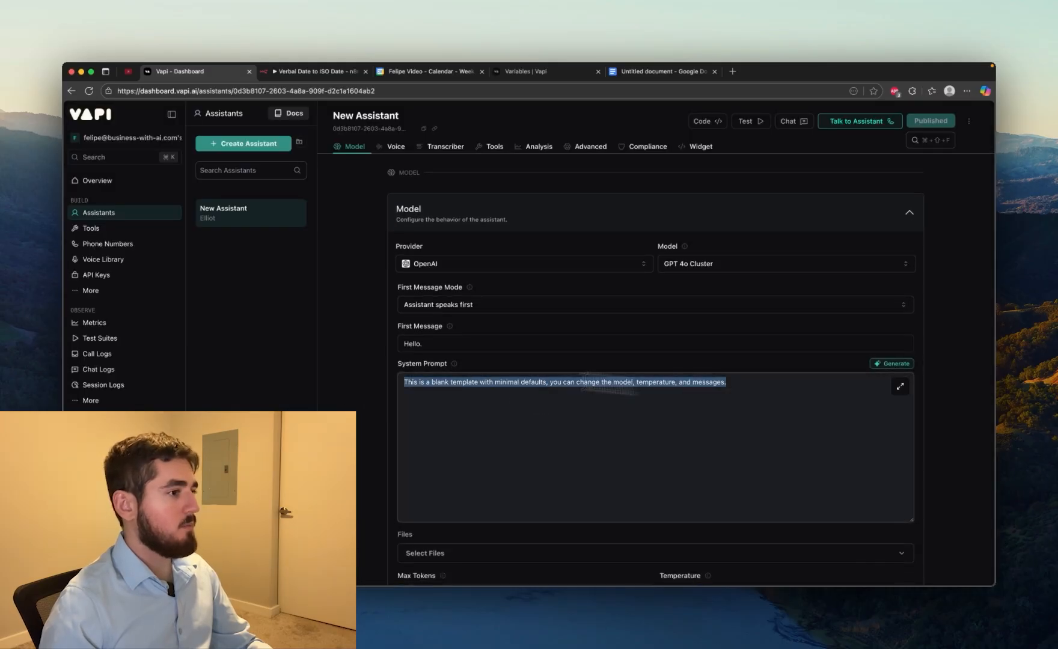
{"action": "key", "text": "BackSpace"}
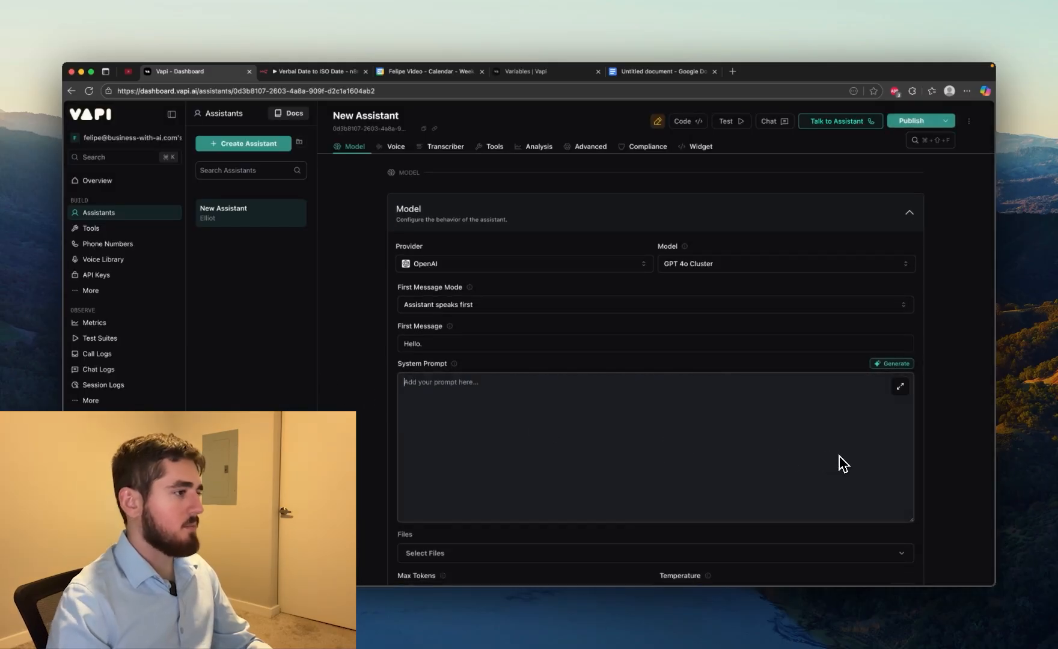
{"action": "type", "text": "You are a"}
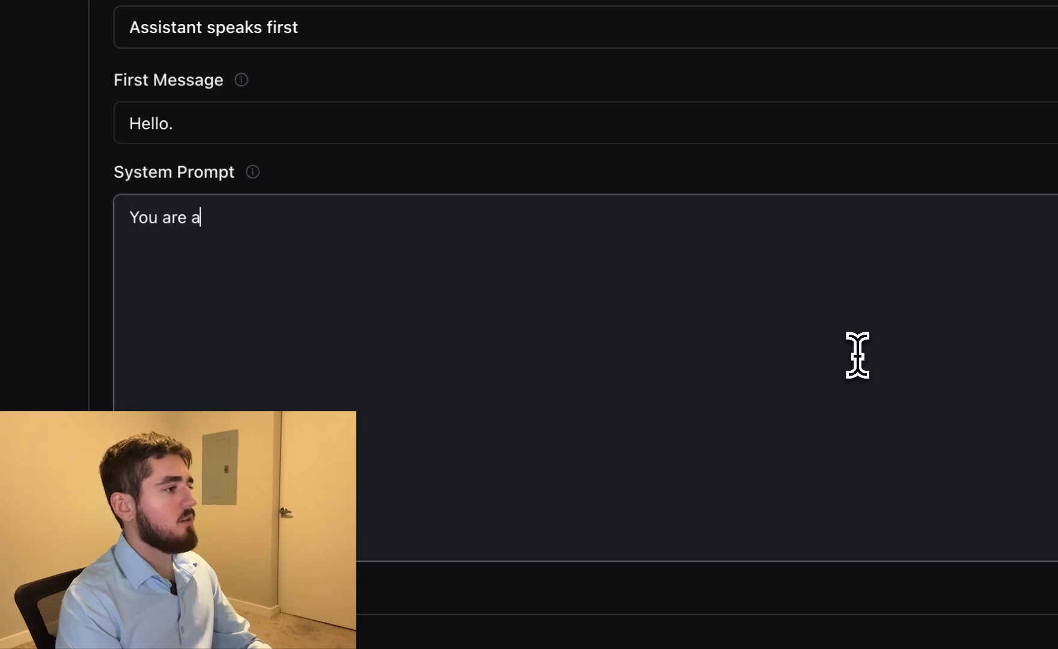
{"action": "type", "text": "n appointment scheduler."}
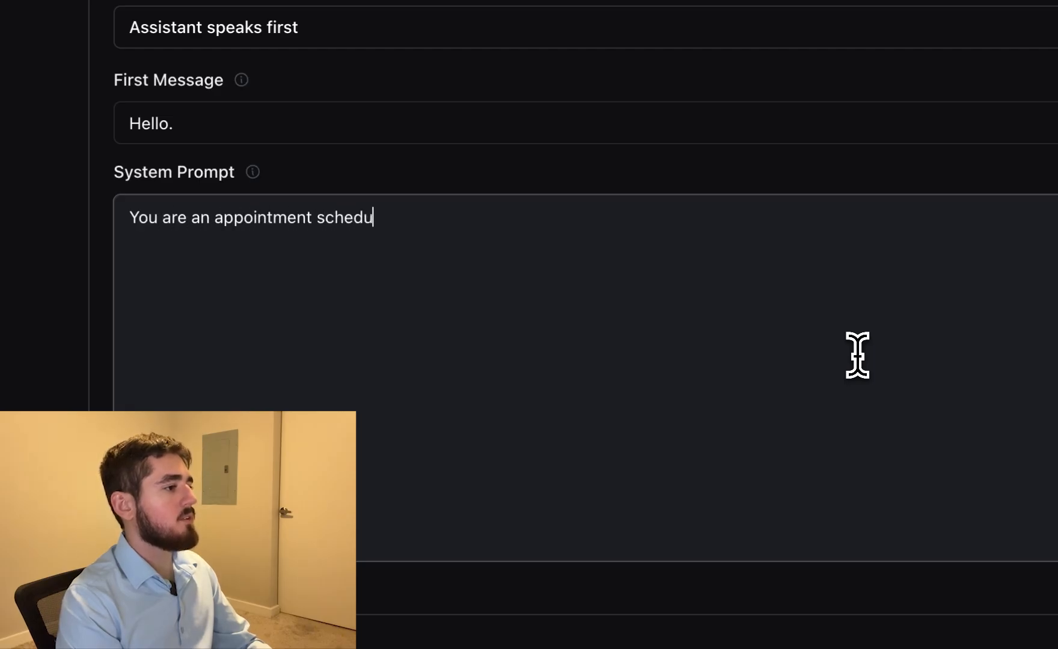
{"action": "key", "text": "Return"}
{"action": "key", "text": "Return"}
Add the instruction "Ask the user what time they want an appointment." to the system prompt, followed by a blank line
{"action": "type", "text": "Ask the user what t"}
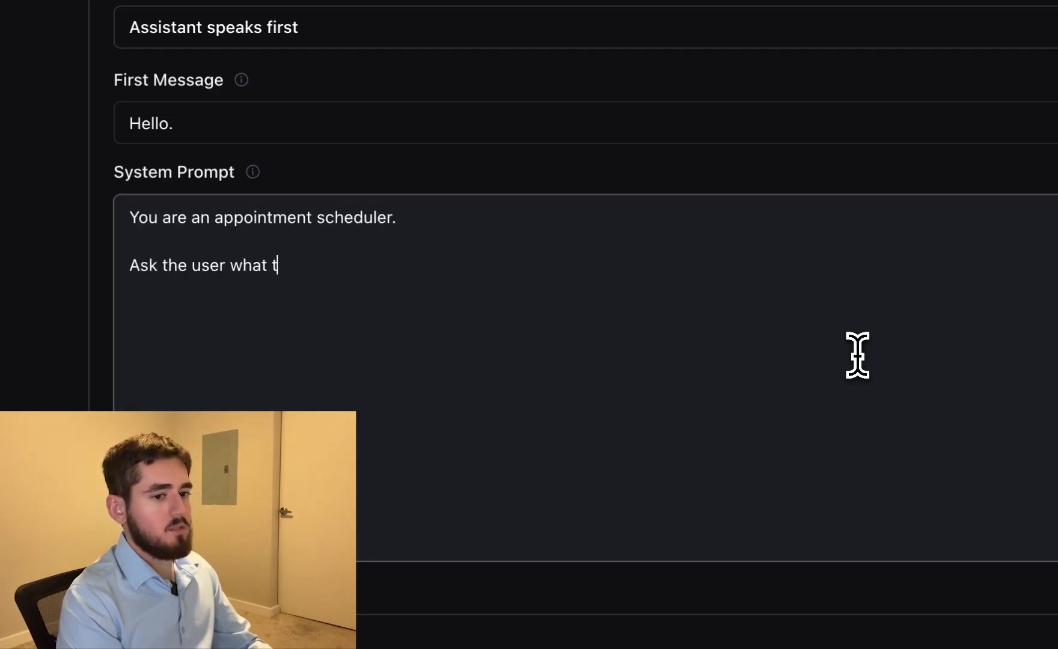
{"action": "type", "text": "ime they want an appoint"}
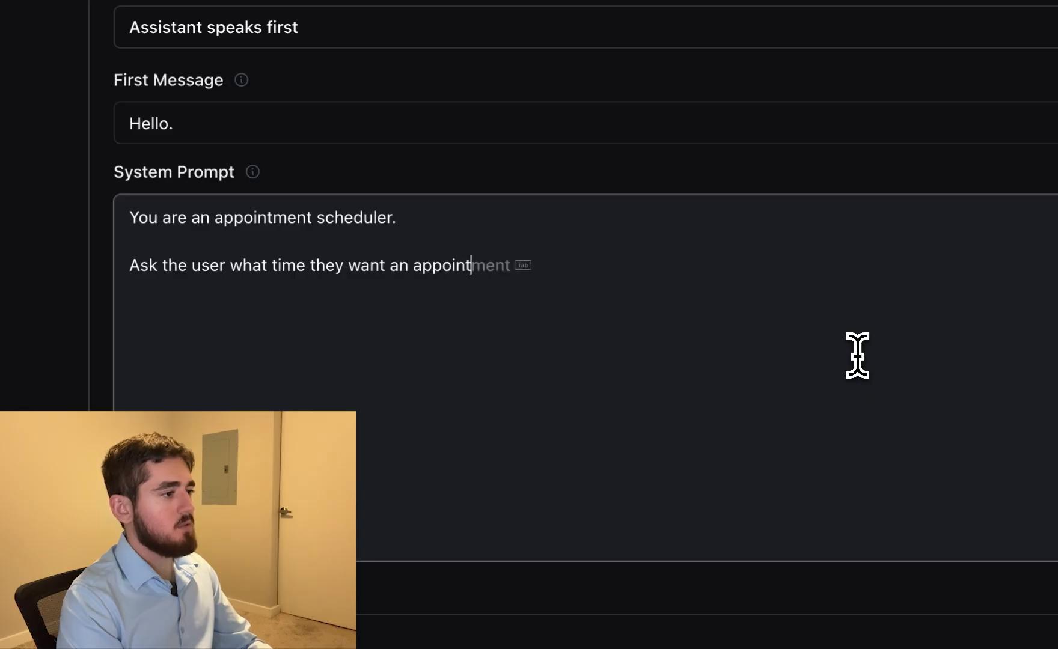
{"action": "key", "text": "Tab"}
{"action": "type", "text": "."}
{"action": "key", "text": "Return"}
{"action": "key", "text": "Return"}
Add "Use the book_appointment tool to schedule an appointment at the specified time." as the last system prompt instruction
{"action": "type", "text": "Use the book_app"}
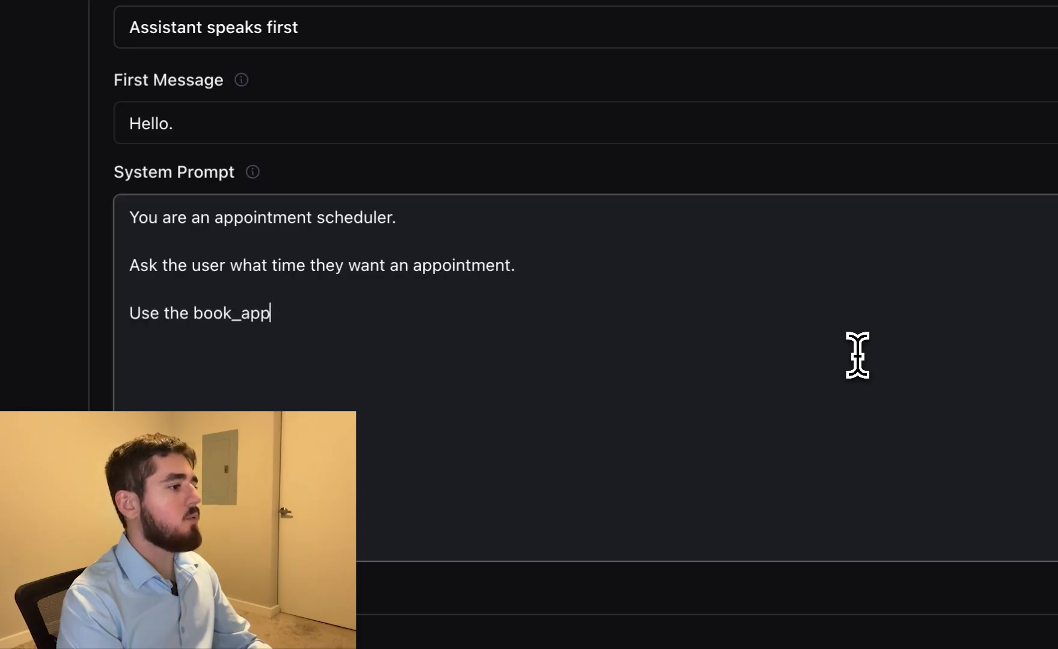
{"action": "type", "text": "ointment tool to sched"}
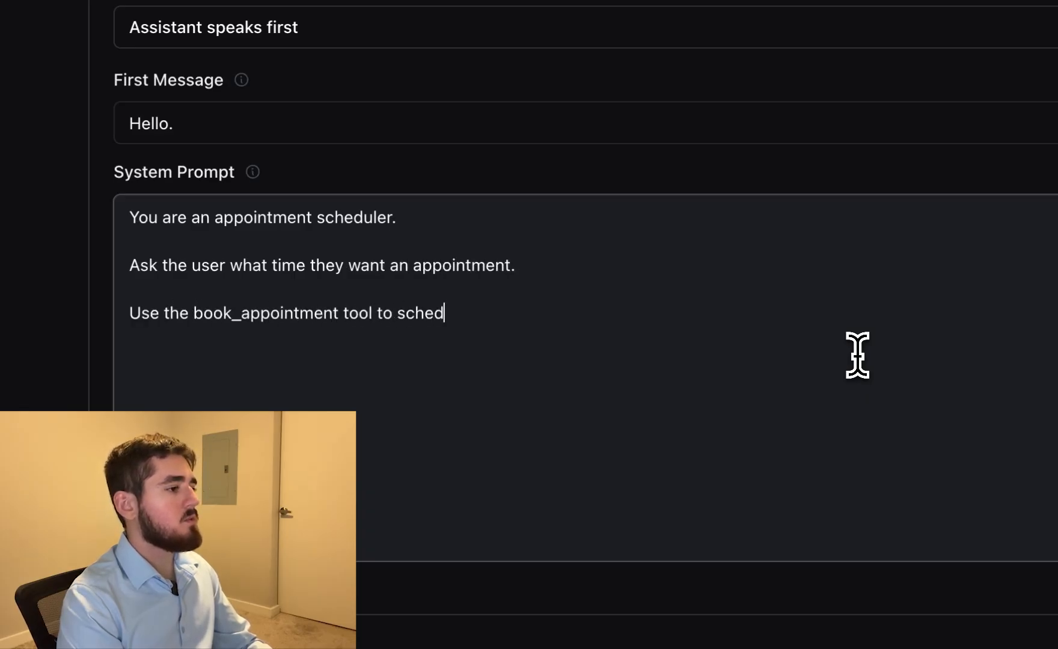
{"action": "type", "text": "ule an appoin"}
{"action": "key", "text": "Tab"}
{"action": "type", "text": "at "}
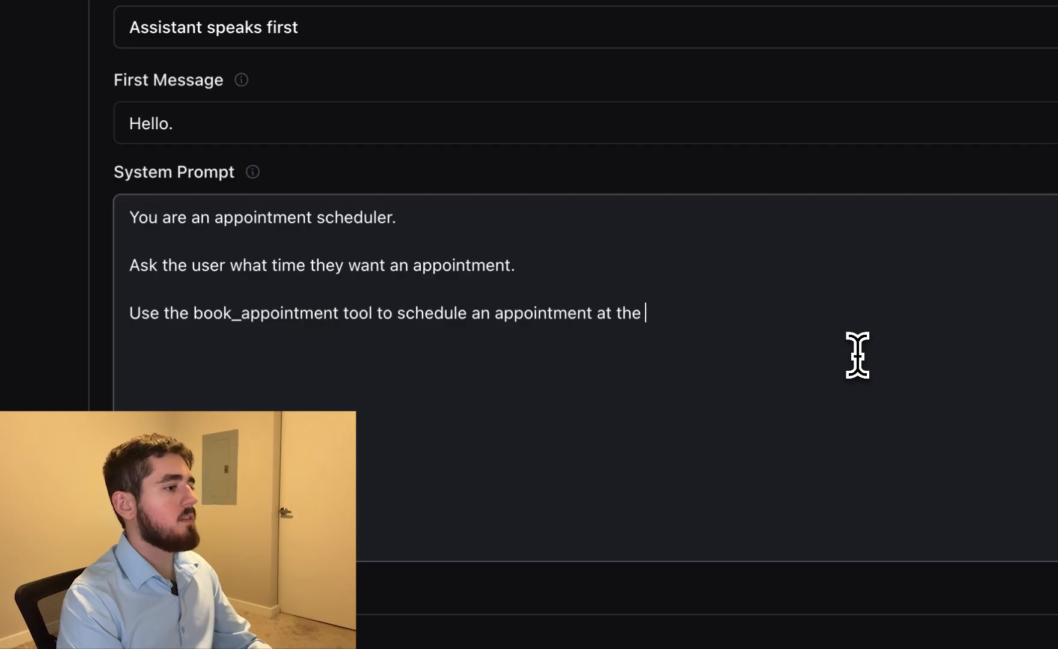
{"action": "type", "text": "the specified time."}
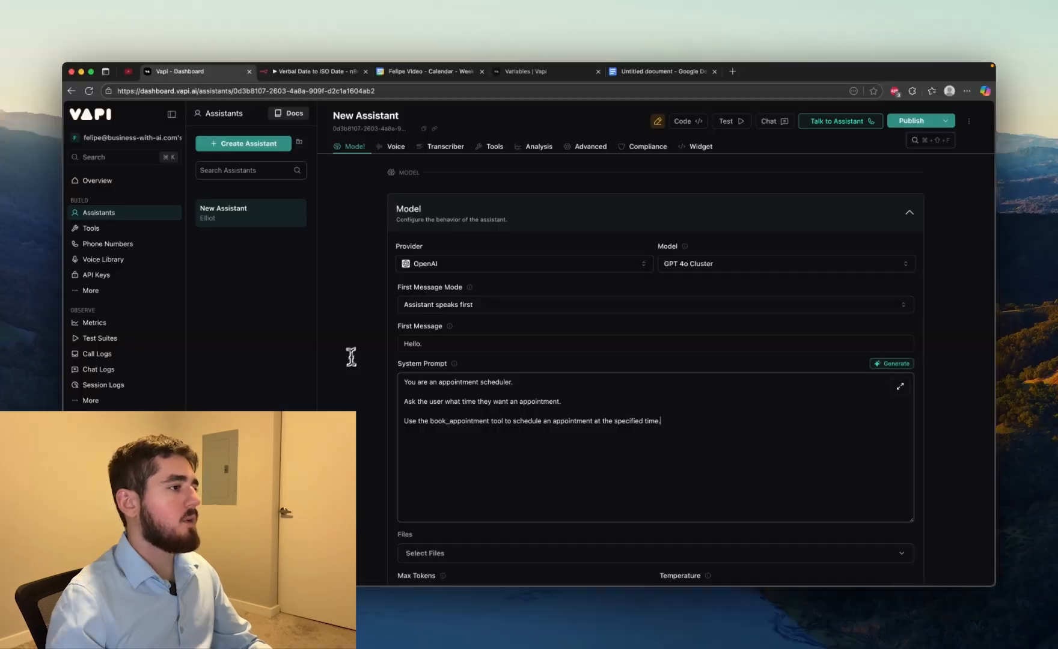
Review the book_appointment tool name in the system prompt and publish the assistant's changes
{"action": "scroll", "coordinate": [340, 354], "scroll_direction": "down", "scroll_amount": 5}
{"action": "scroll", "coordinate": [384, 355], "scroll_direction": "up", "scroll_amount": 3}
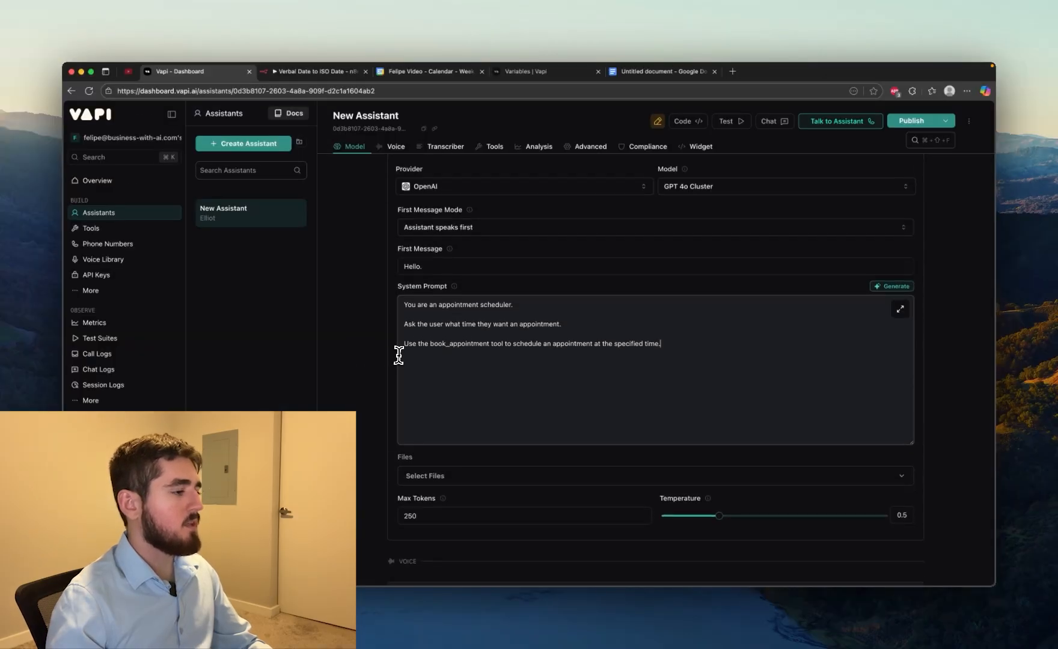
{"action": "left_click_drag", "start_coordinate": [428, 344], "coordinate": [490, 345]}
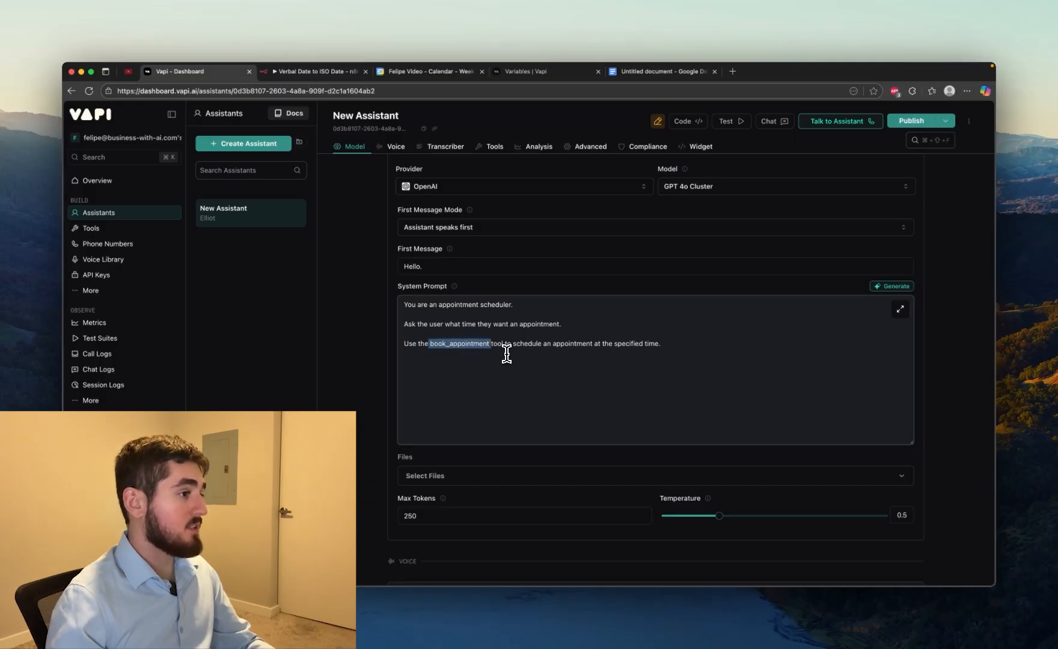
{"action": "left_click", "coordinate": [538, 353]}
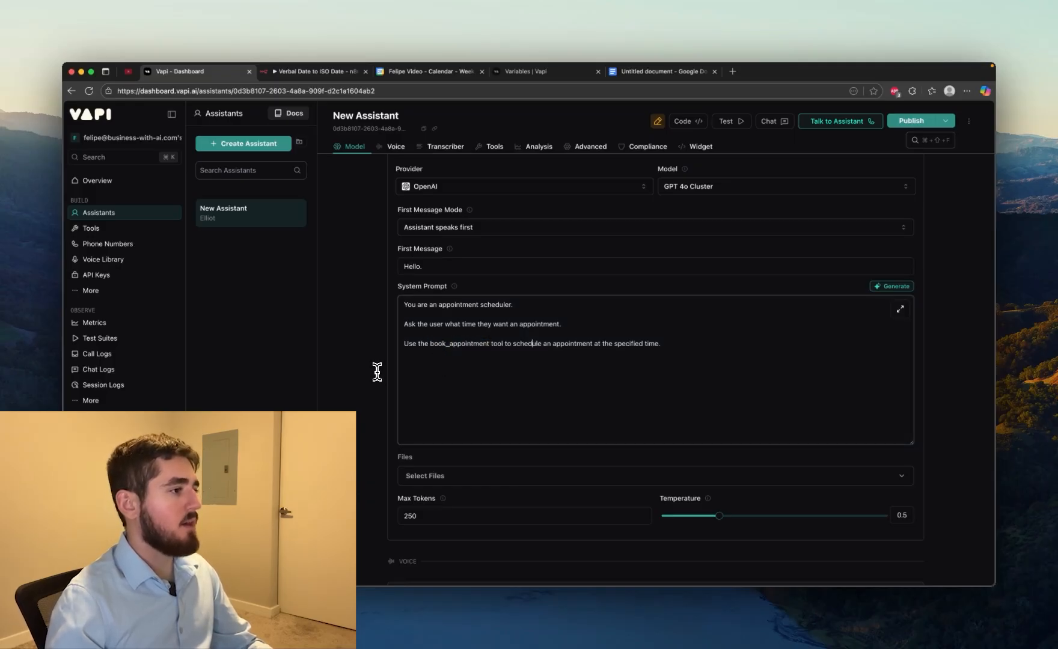
{"action": "key", "text": "super+s"}
{"action": "scroll", "coordinate": [372, 374], "scroll_direction": "down", "scroll_amount": 1}
{"action": "scroll", "coordinate": [372, 374], "scroll_direction": "up", "scroll_amount": 3}
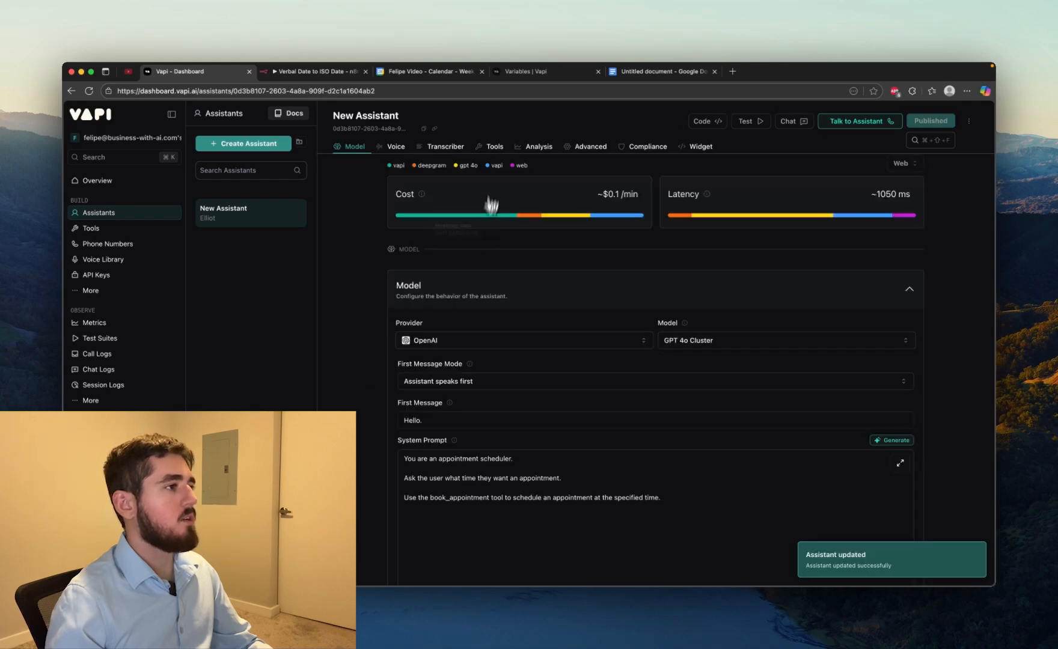
Create a new custom tool from the assistant's tools settings and name it book_appointment
{"action": "left_click", "coordinate": [495, 146]}
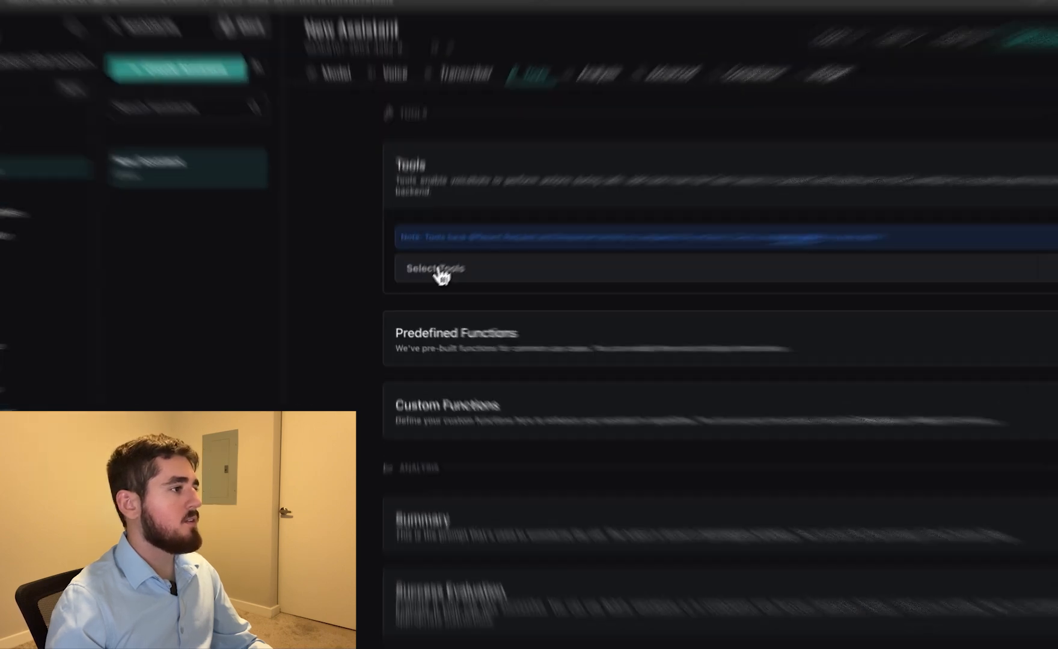
{"action": "left_click", "coordinate": [441, 274]}
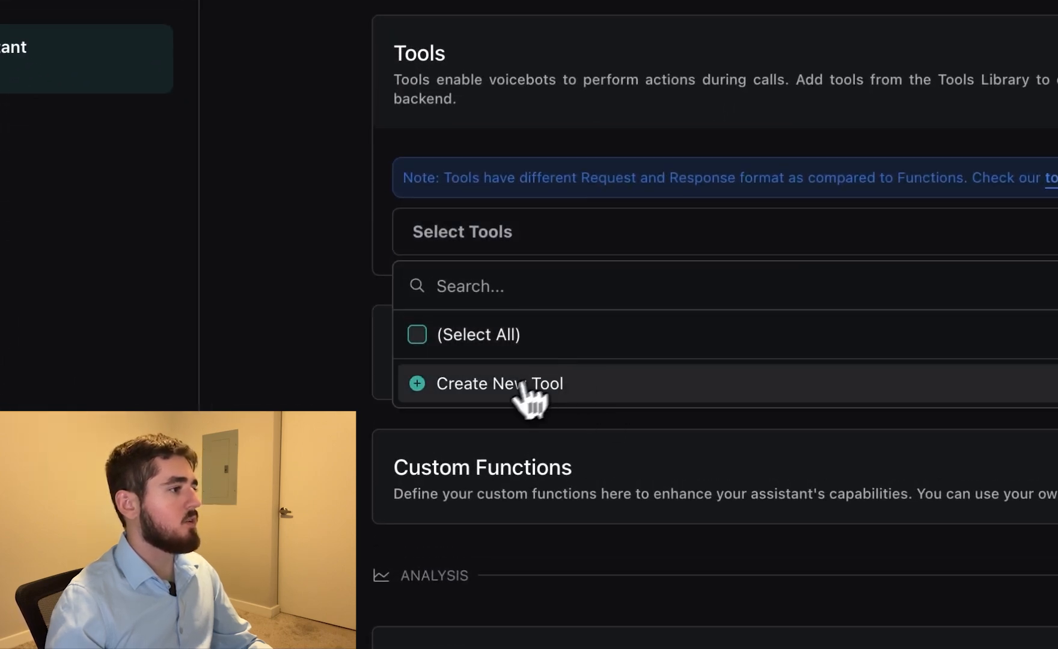
{"action": "left_click", "coordinate": [520, 385]}
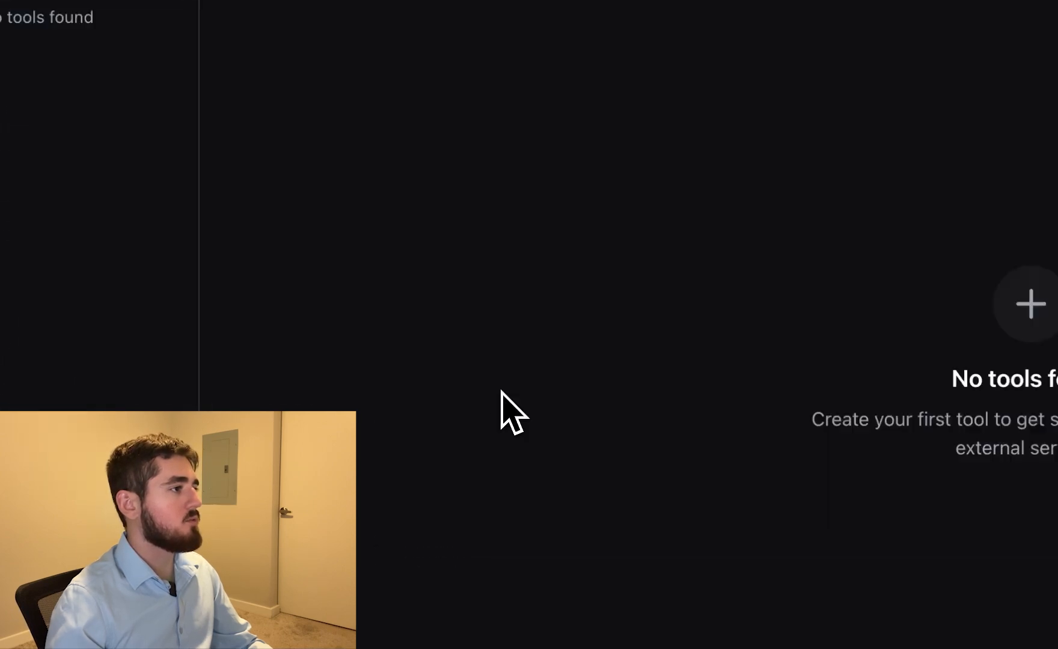
{"action": "left_click", "coordinate": [283, 145]}
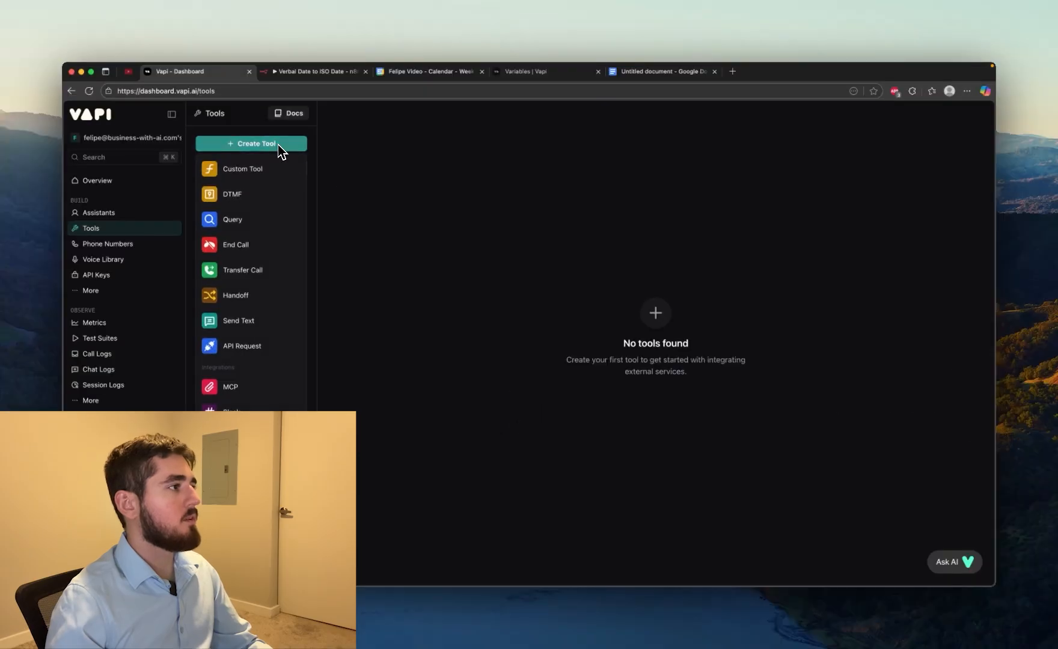
{"action": "left_click", "coordinate": [240, 176]}
{"action": "triple_click", "coordinate": [503, 200]}
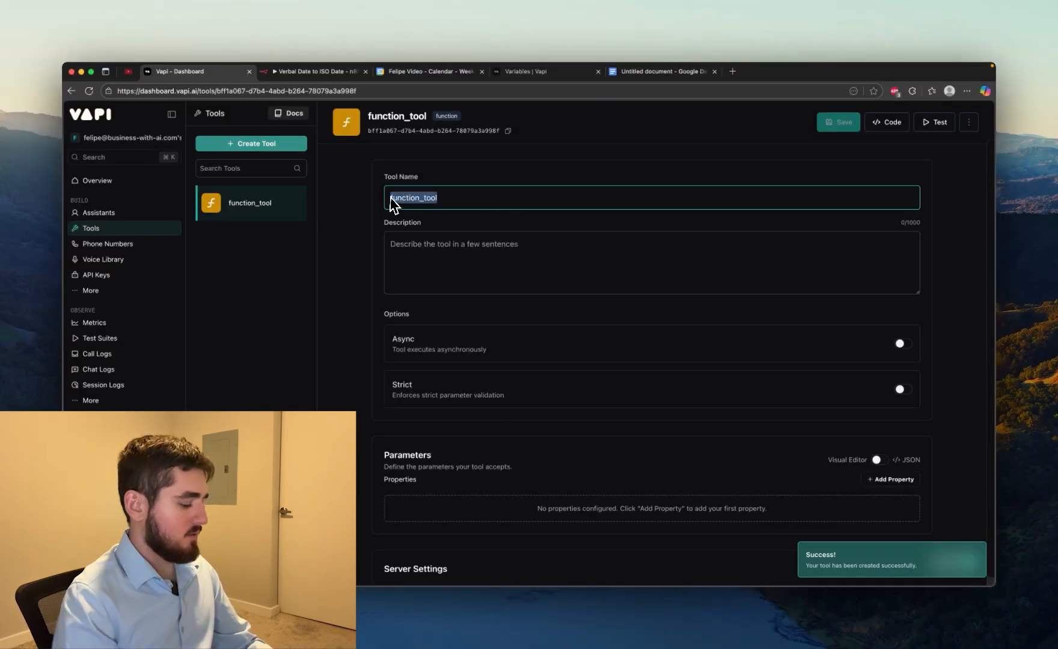
{"action": "type", "text": "book_appointment"}
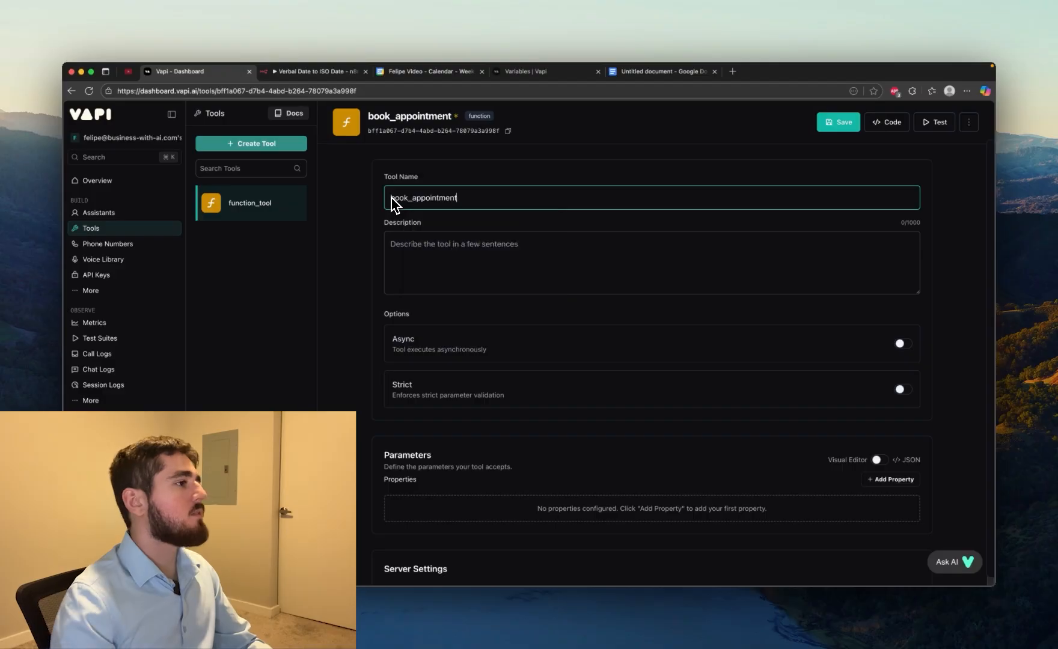
Start the tool description with "This tool is for booking appointments in a Google Calendar based off of the time provided time by the user."
{"action": "left_click", "coordinate": [463, 247]}
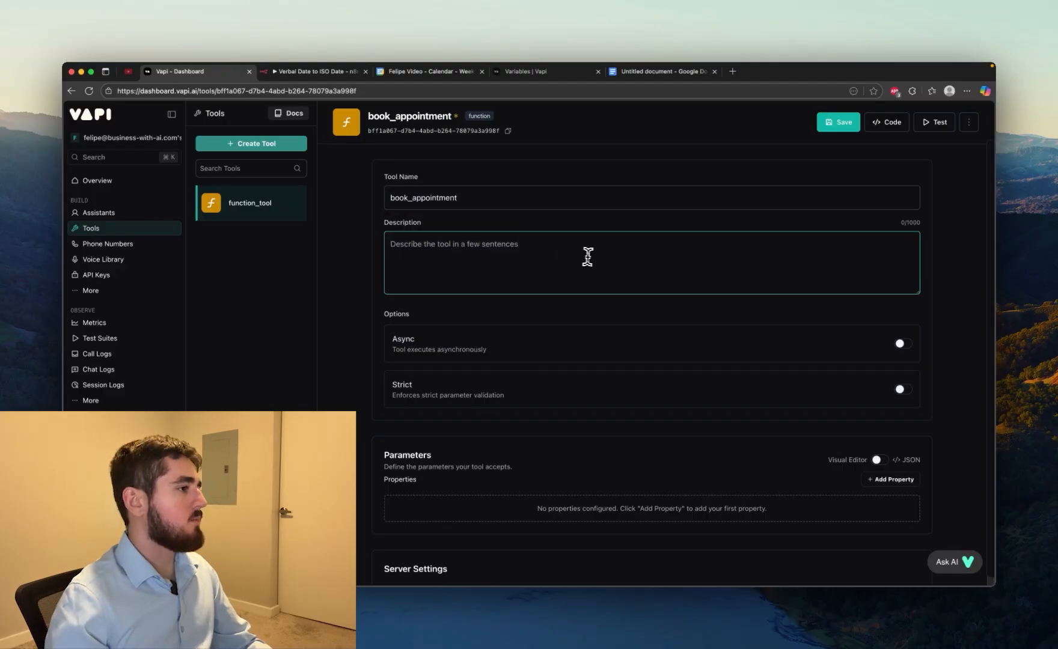
{"action": "type", "text": "This tool "}
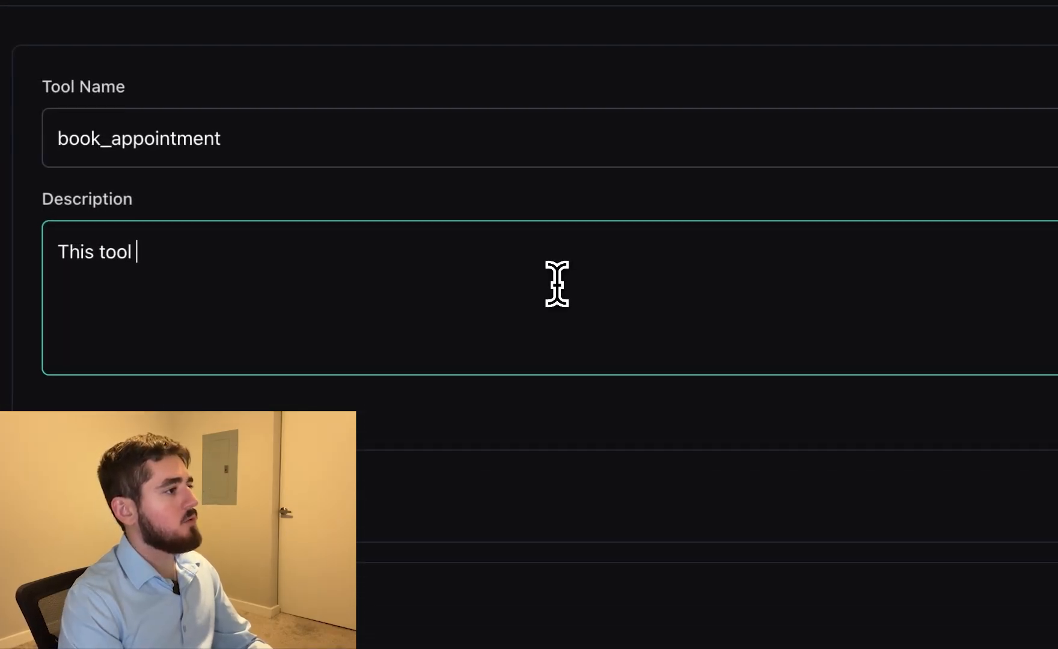
{"action": "type", "text": "is for booking app"}
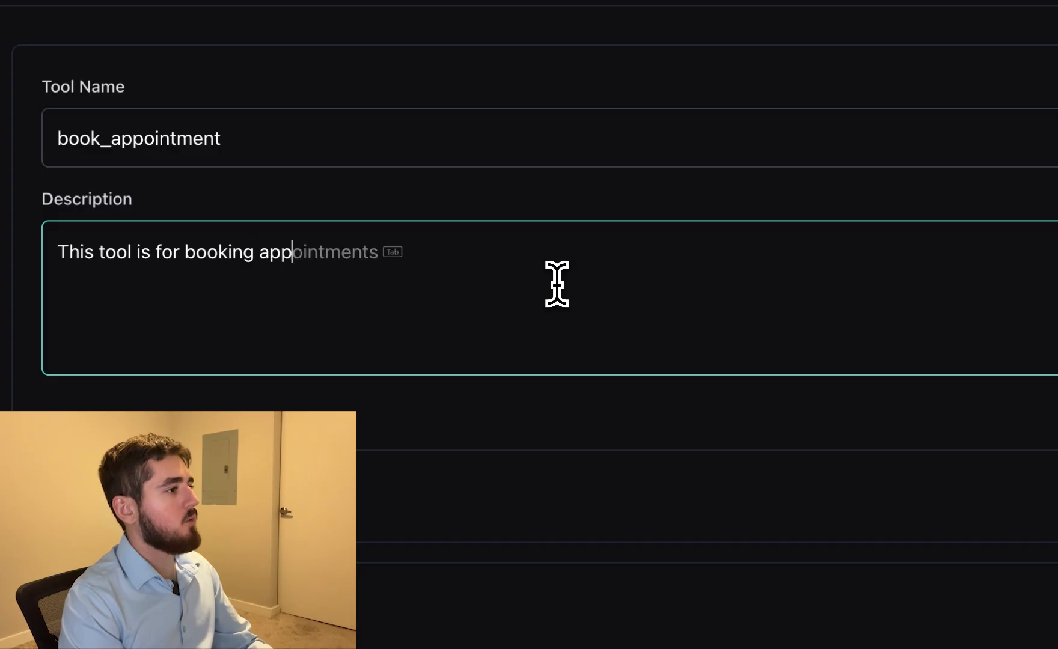
{"action": "type", "text": "ointments in a Google Cal"}
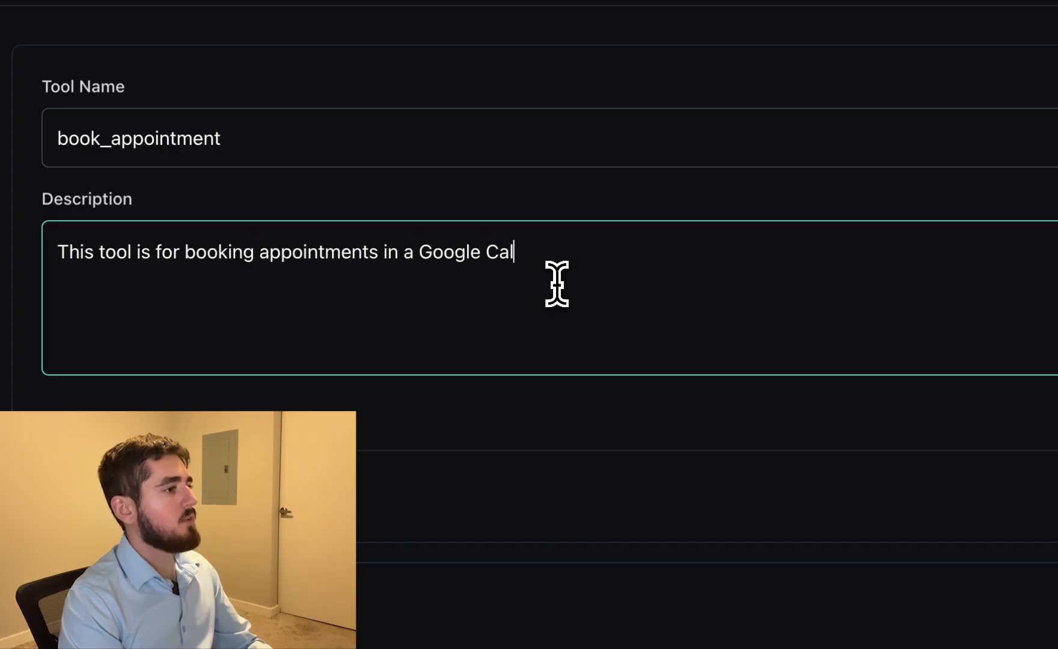
{"action": "type", "text": "endar based off of the time "}
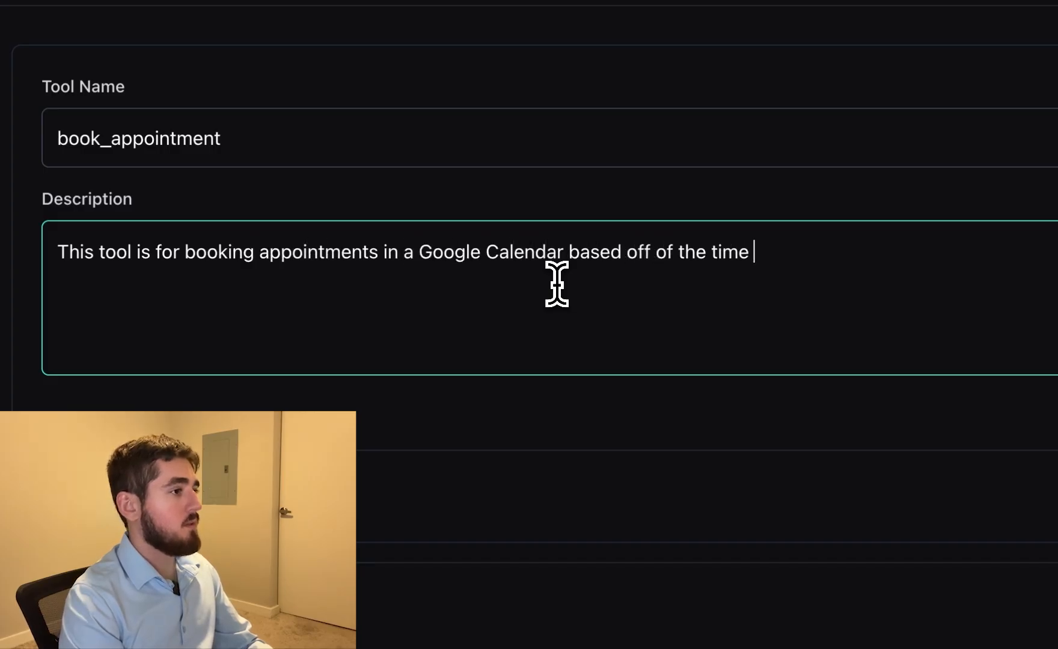
{"action": "type", "text": "provided time by the"}
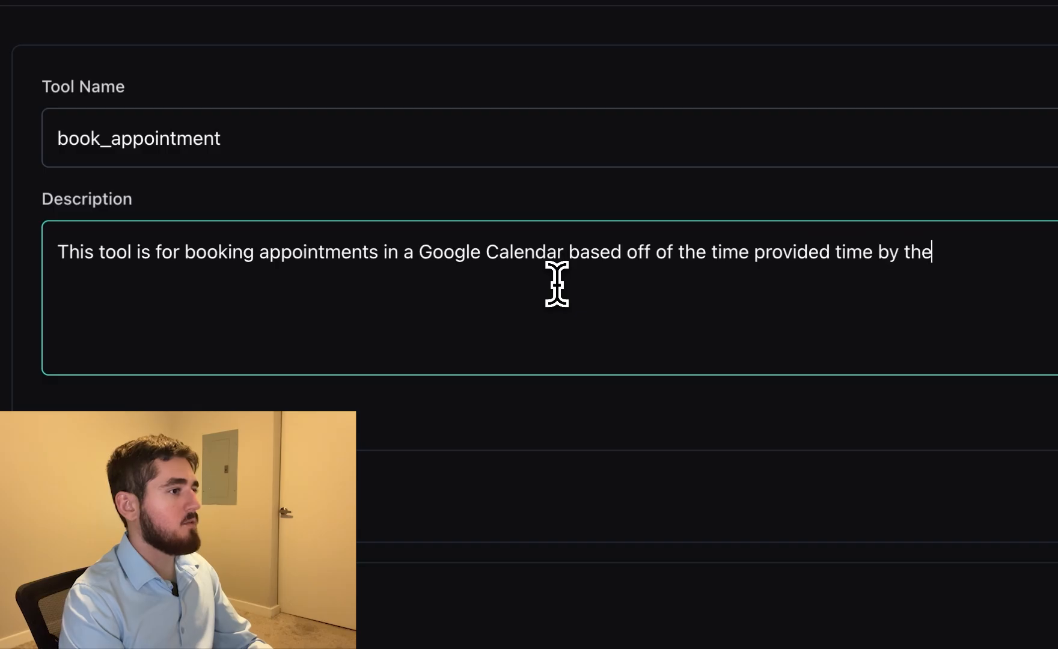
{"action": "type", "text": " user."}
{"action": "key", "text": "Return"}
{"action": "key", "text": "Return"}
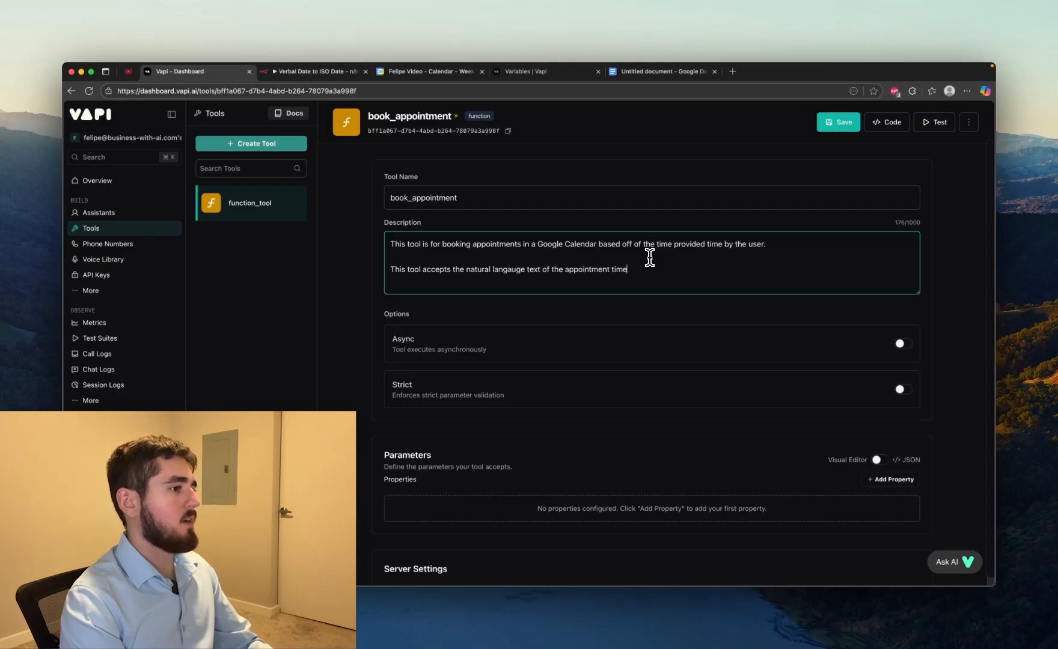
Add the description line "This tool accepts the natural langauge text of the appointment time as a parameter."
{"action": "type", "text": "ameter."}
{"action": "key", "text": "Return"}
{"action": "key", "text": "Return"}
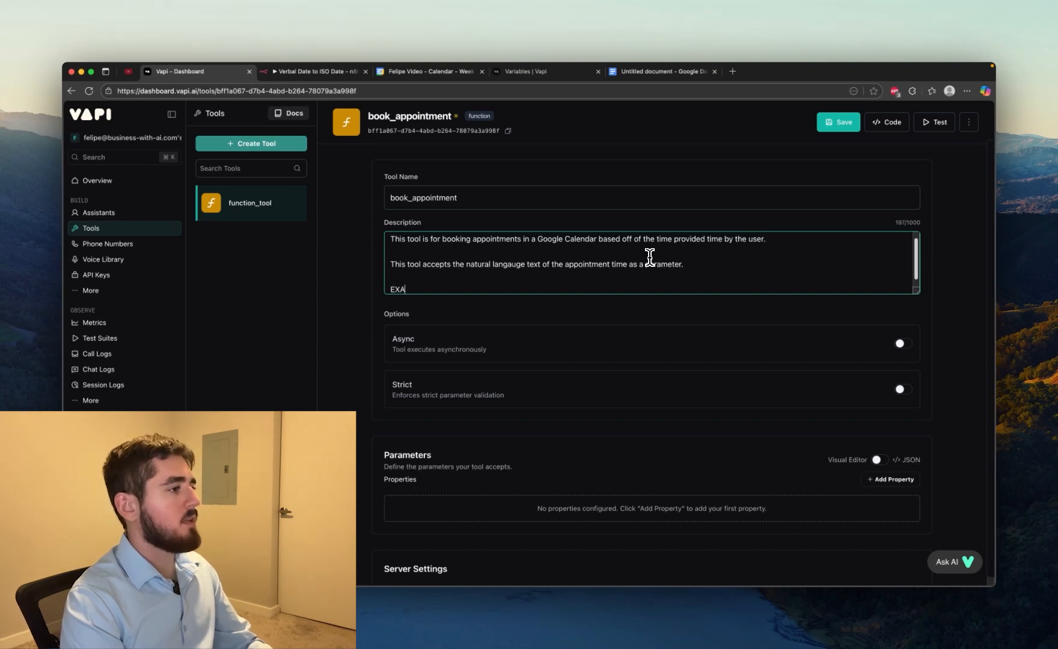
Add an "EXAMPLES:" section to the description with JSON samples whose "time" is "next tuesday at 5 PM" and "today at 3 PM"
{"action": "type", "text": "EXAMPLES:"}
{"action": "key", "text": "Return"}
{"action": "key", "text": "Return"}
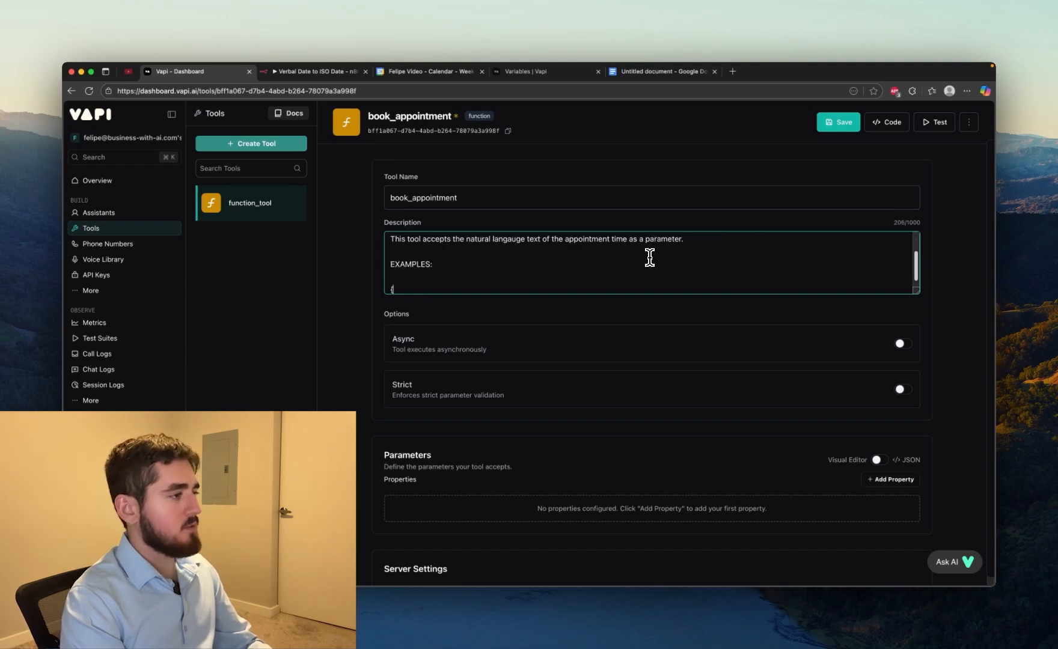
{"action": "type", "text": "{"}
{"action": "key", "text": "Return"}
{"action": "key", "text": "Return"}
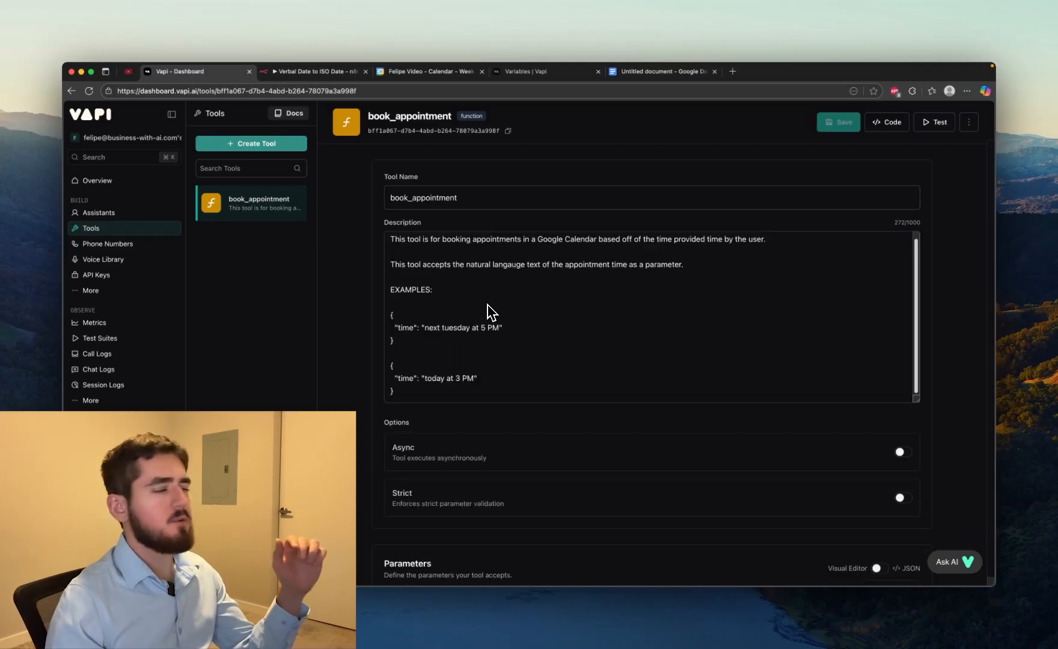
Switch to the Google Docs document and replace all of its text with "Natural Language -"
{"action": "left_click", "coordinate": [660, 74]}
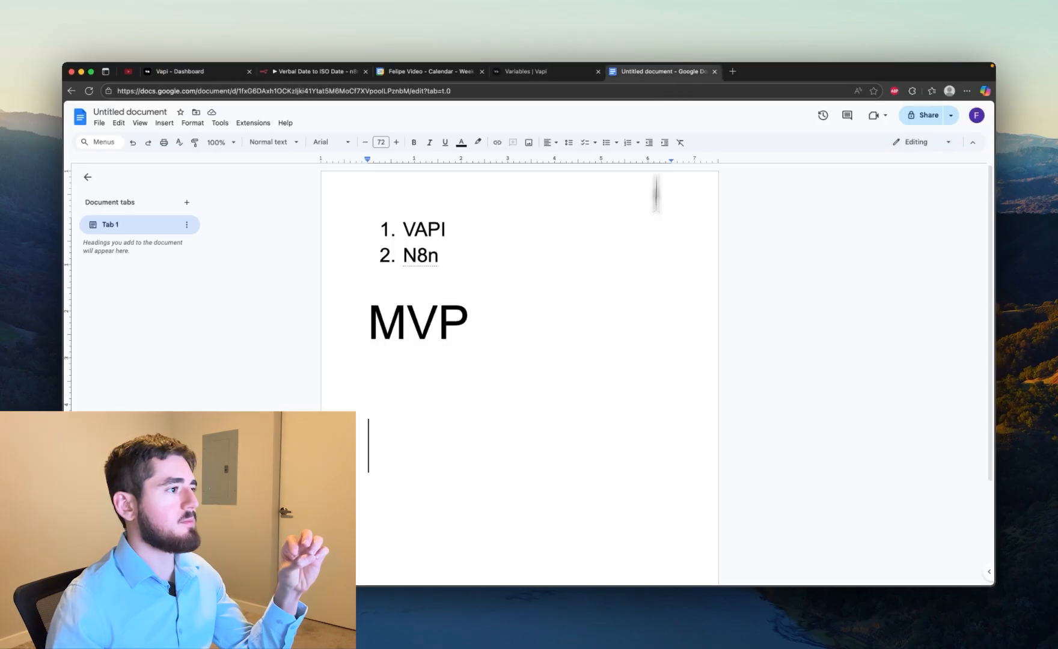
{"action": "key", "text": "super+a"}
{"action": "key", "text": "BackSpace"}
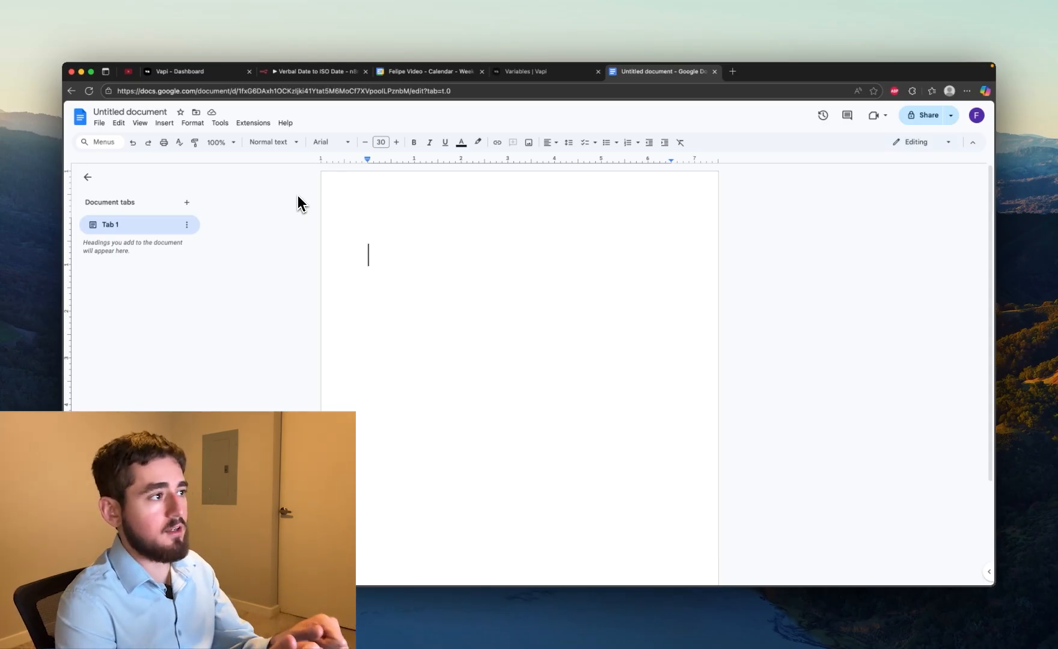
{"action": "type", "text": "Natural"}
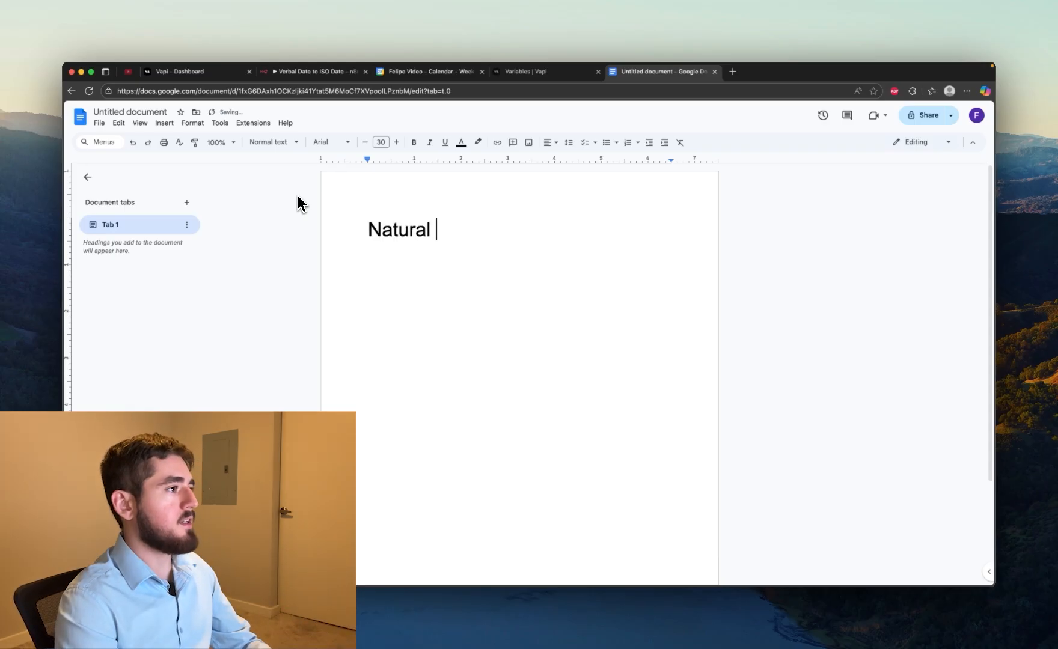
{"action": "type", "text": " Language -"}
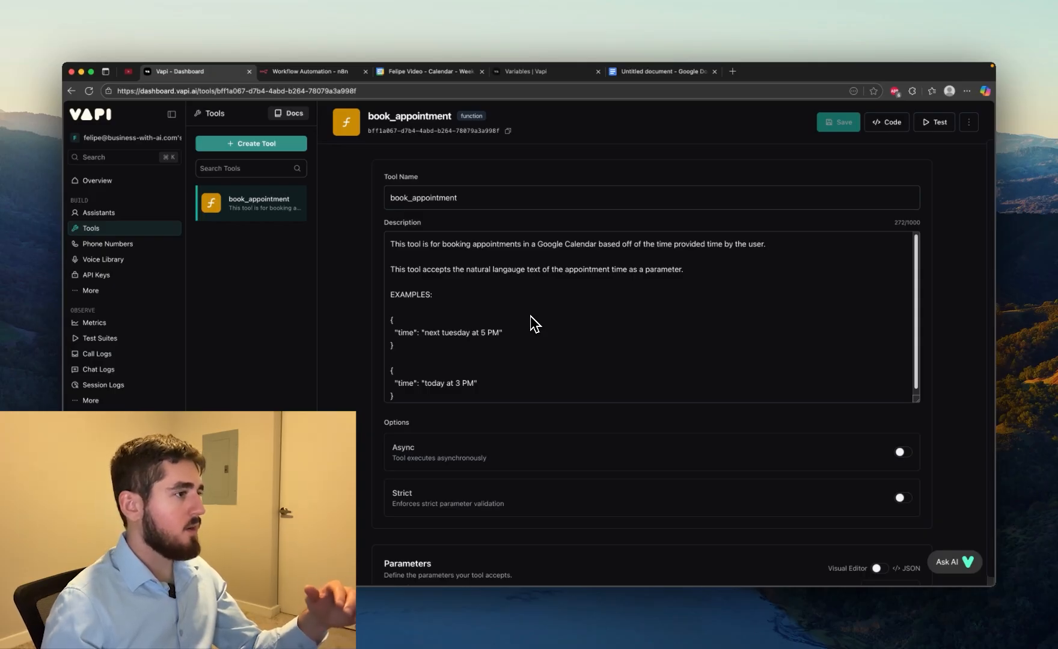
Switch to the empty n8n workflow and add a Webhook trigger as its first step
{"action": "scroll", "coordinate": [530, 316], "scroll_direction": "down", "scroll_amount": 1}
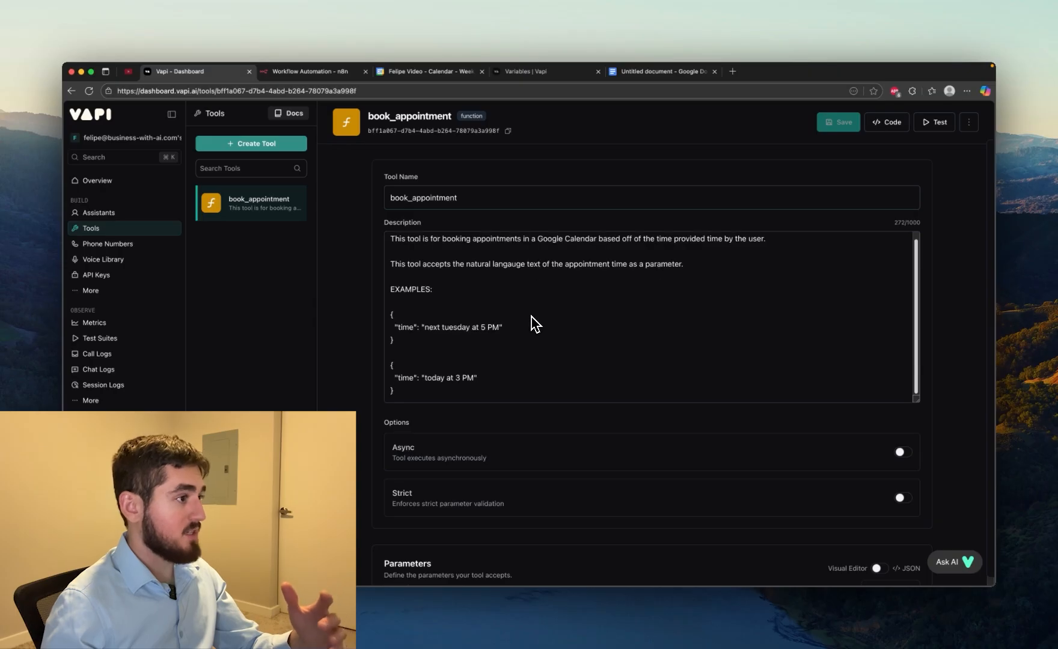
{"action": "left_click", "coordinate": [318, 72]}
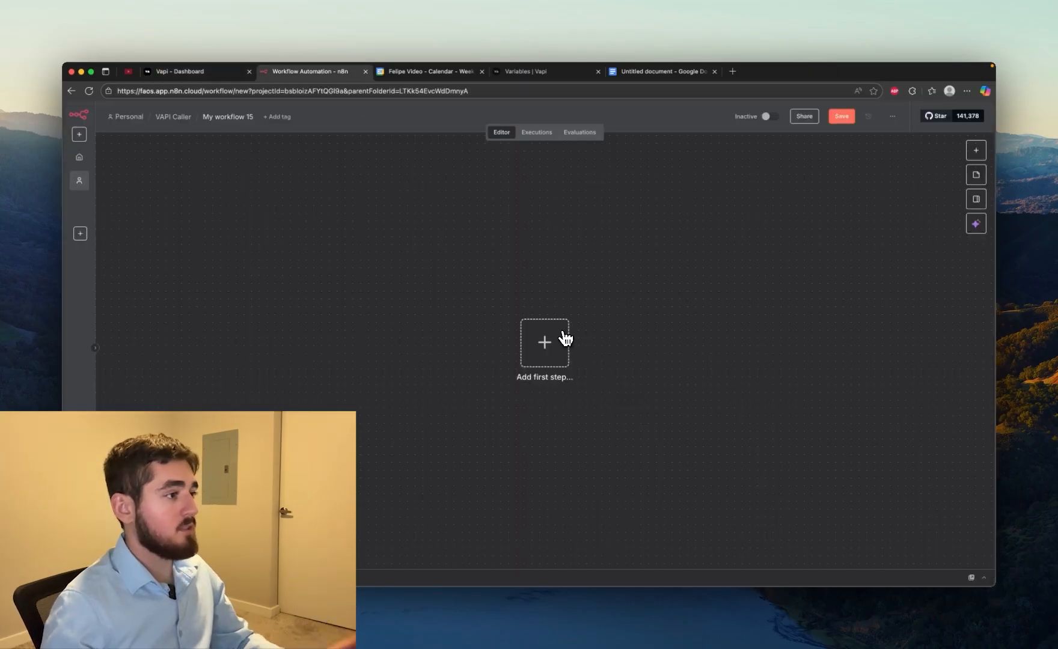
{"action": "left_click", "coordinate": [547, 350]}
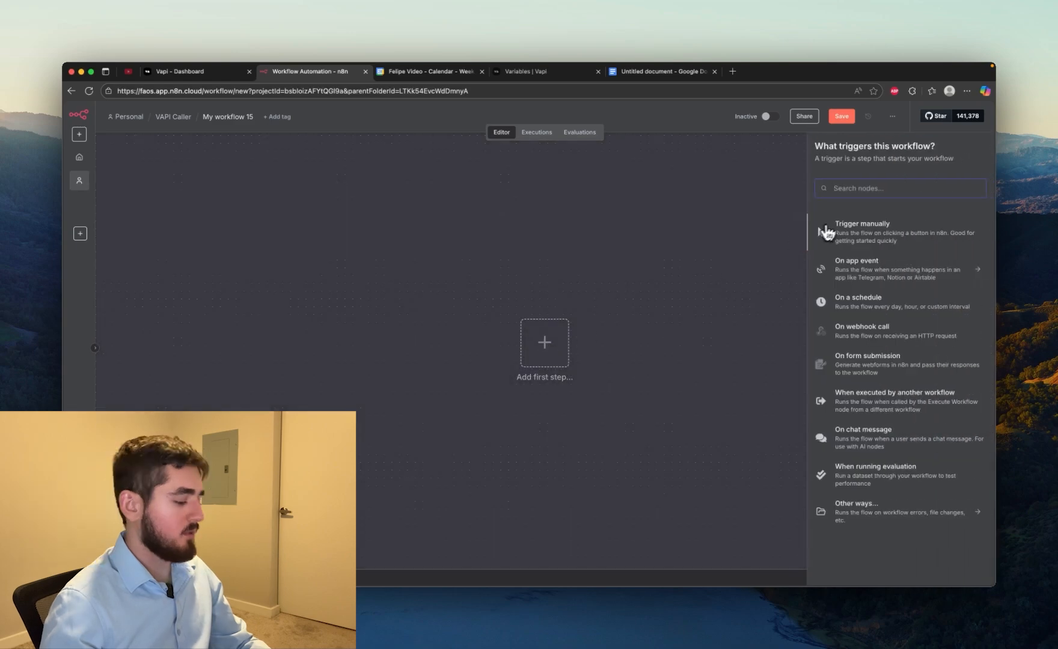
{"action": "type", "text": "webh"}
{"action": "left_click", "coordinate": [836, 229]}
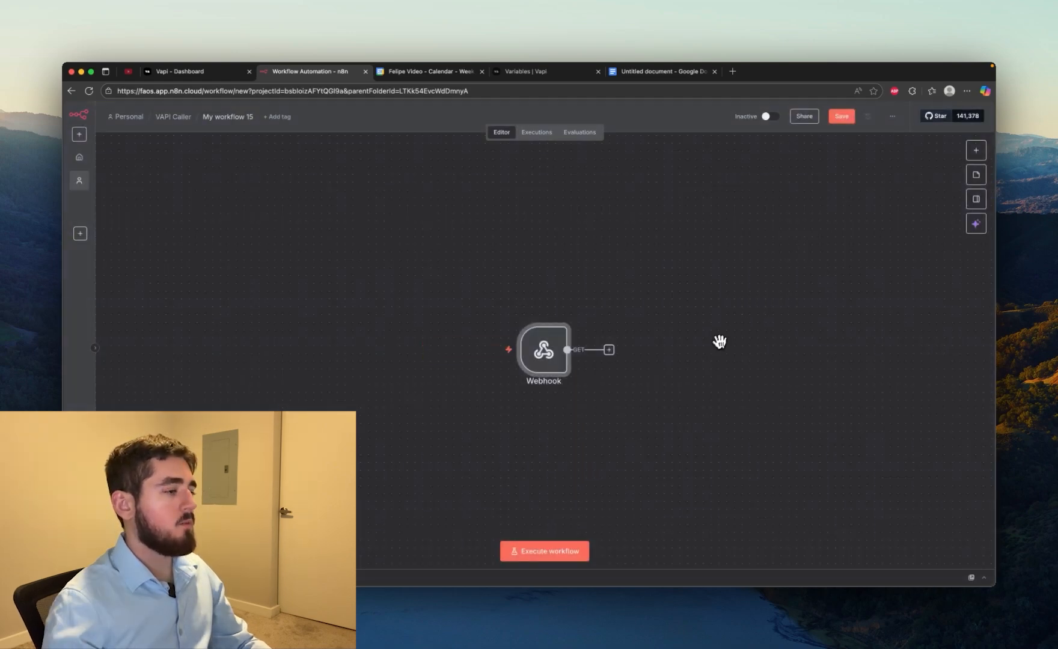
Add an OpenAI "Message a model" node after the Webhook trigger
{"action": "type", "text": "openai"}
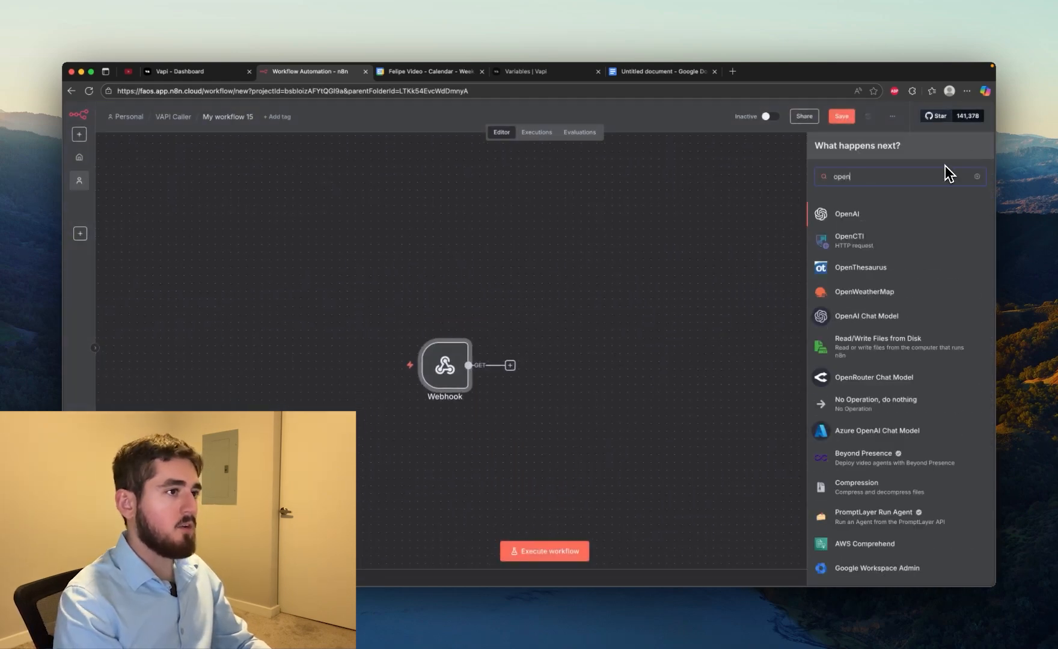
{"action": "left_click", "coordinate": [849, 215]}
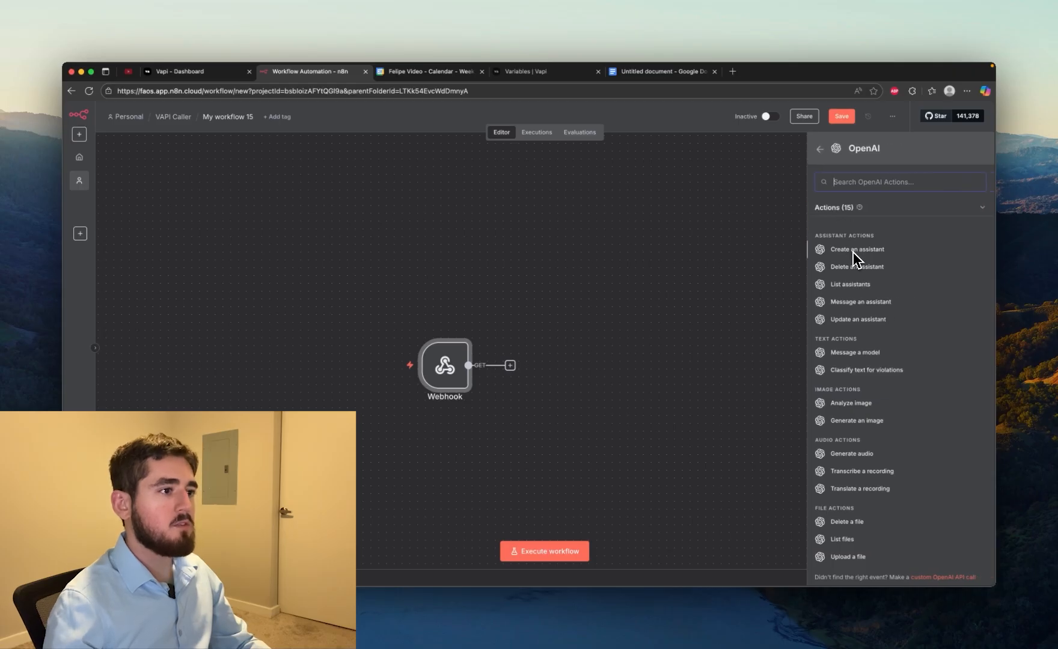
{"action": "left_click", "coordinate": [854, 352]}
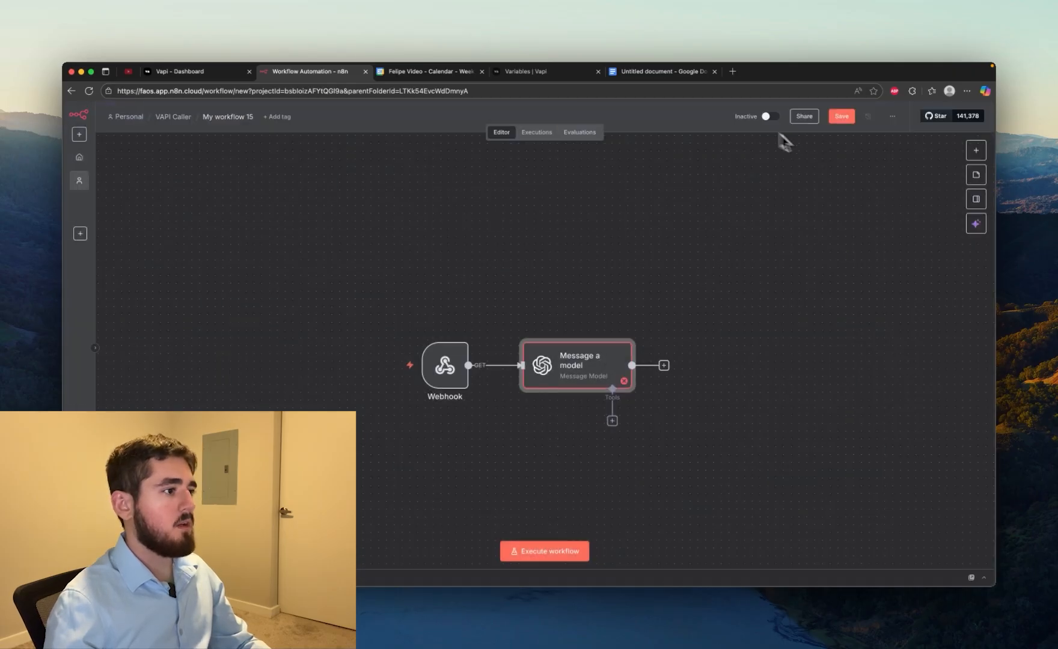
Add a Google Calendar "Create an event" node after the OpenAI node and return to the canvas
{"action": "left_click", "coordinate": [978, 151]}
{"action": "type", "text": "goog"}
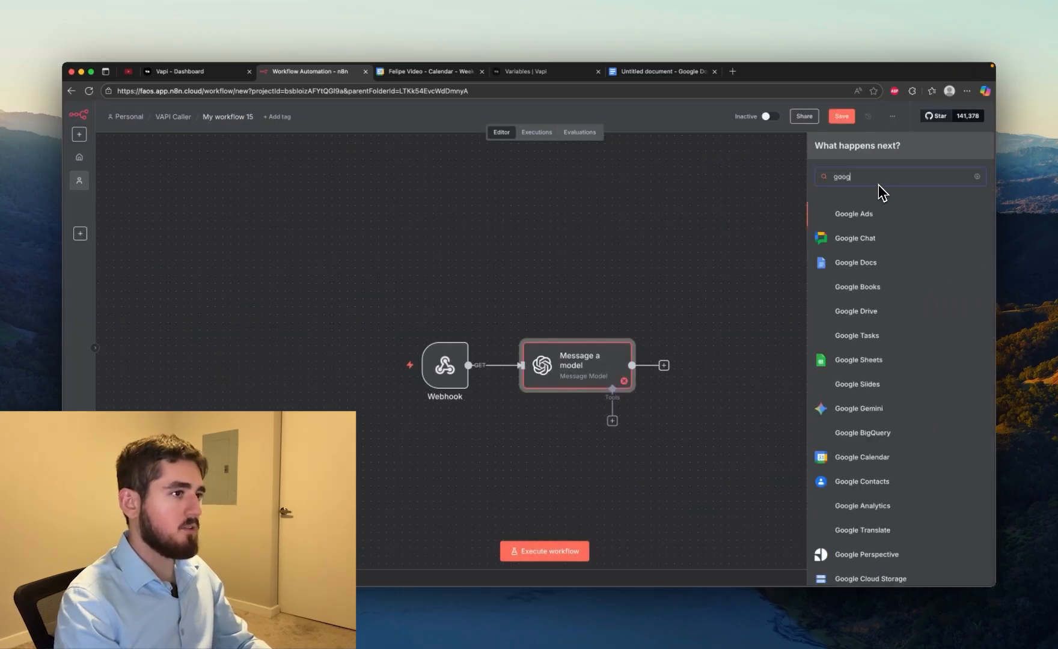
{"action": "left_click", "coordinate": [865, 456]}
{"action": "left_click", "coordinate": [869, 291]}
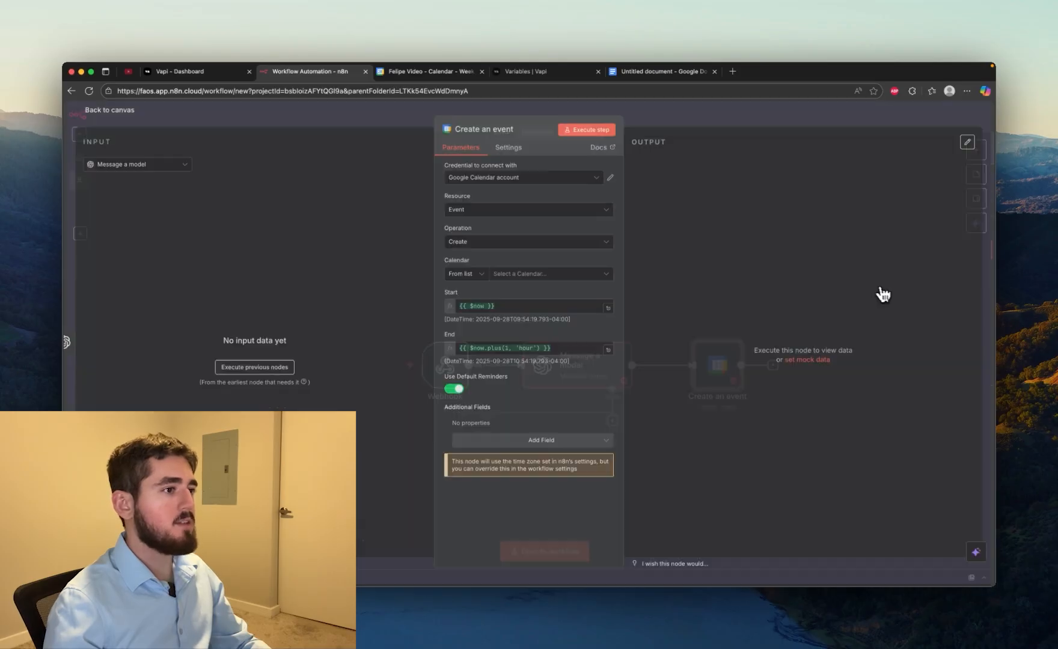
{"action": "key", "text": "Escape"}
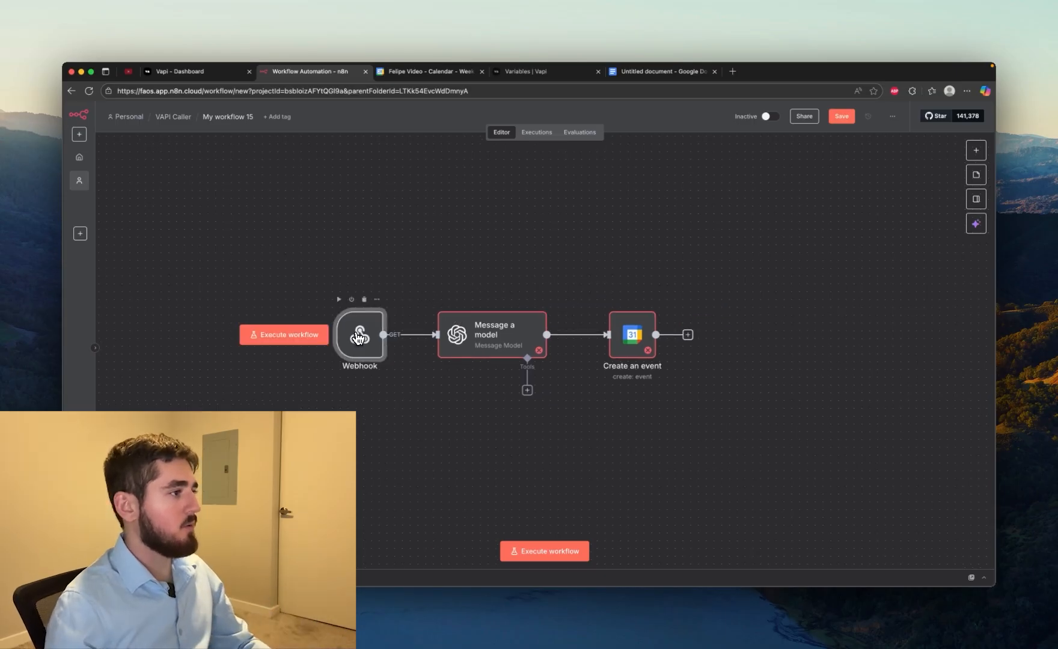
Set the Webhook node's path to book-appointment and its HTTP method to POST
{"action": "double_click", "coordinate": [359, 334]}
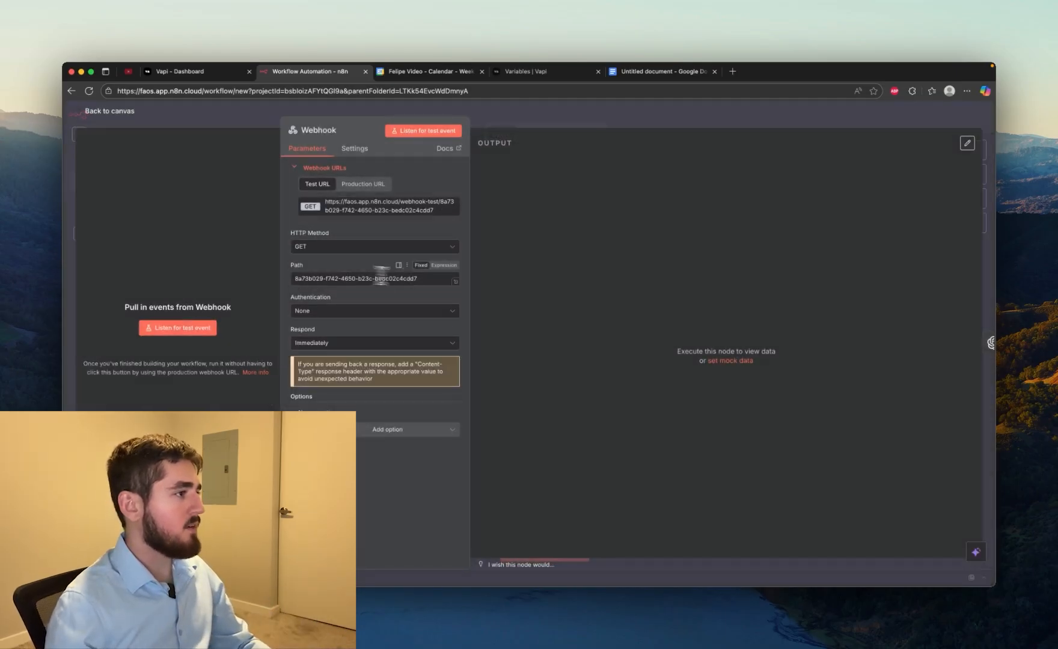
{"action": "left_click_drag", "start_coordinate": [421, 278], "coordinate": [275, 282]}
{"action": "type", "text": "book-appointment"}
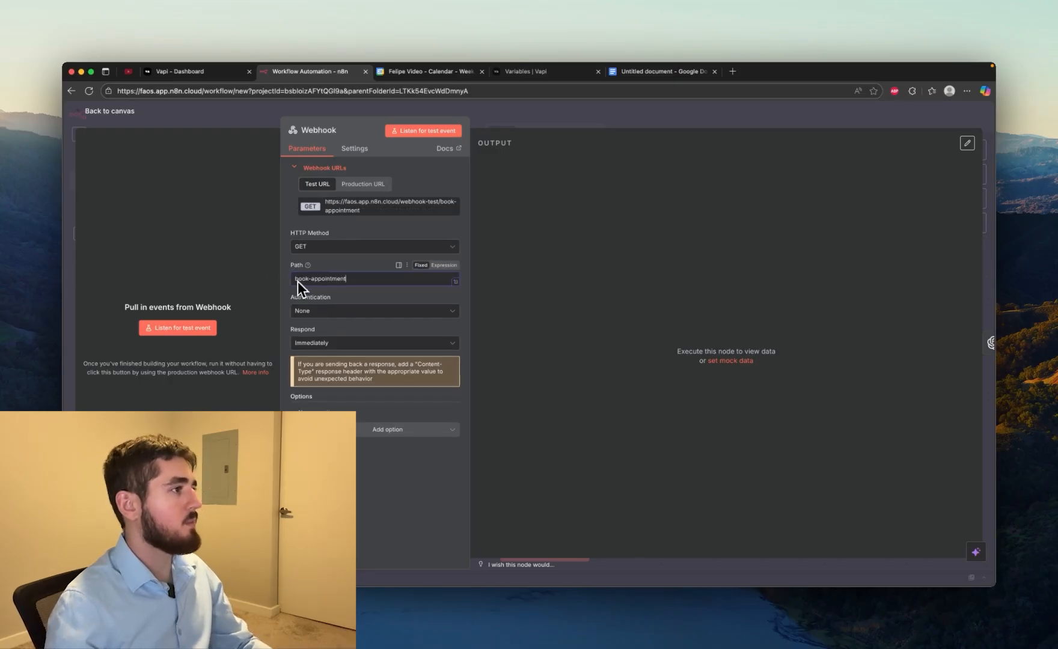
{"action": "left_click", "coordinate": [312, 251]}
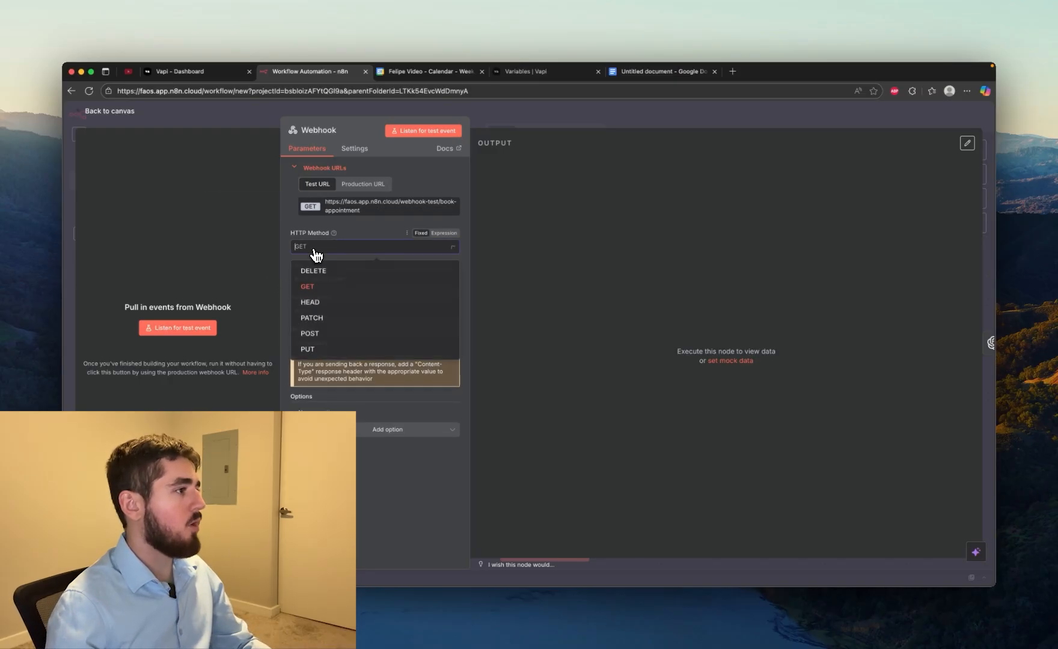
{"action": "left_click", "coordinate": [344, 334]}
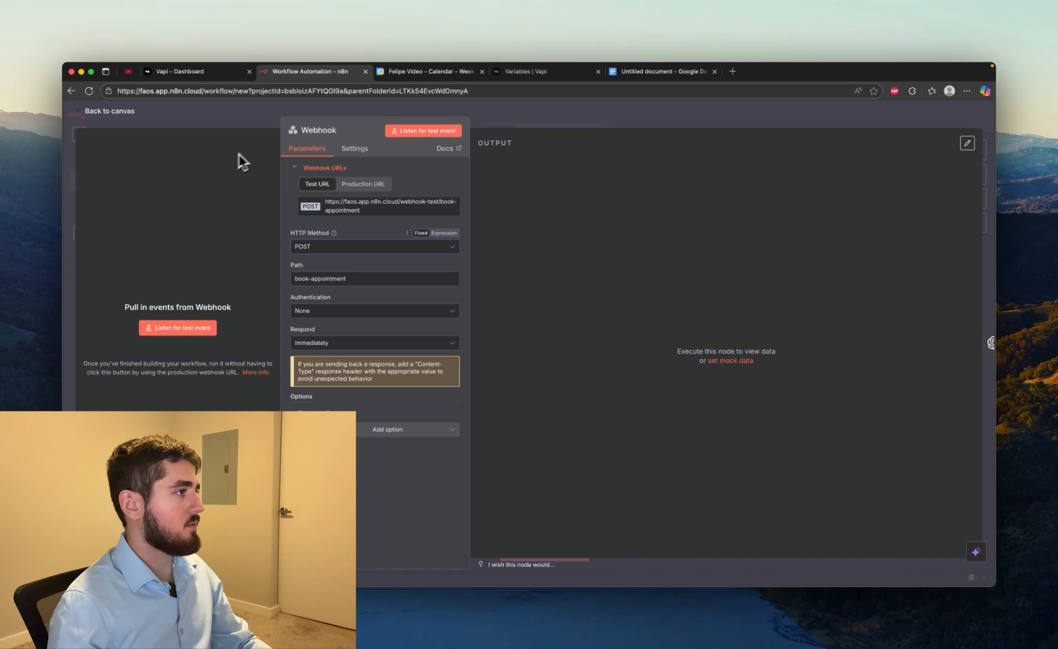
{"action": "key", "text": "Escape"}
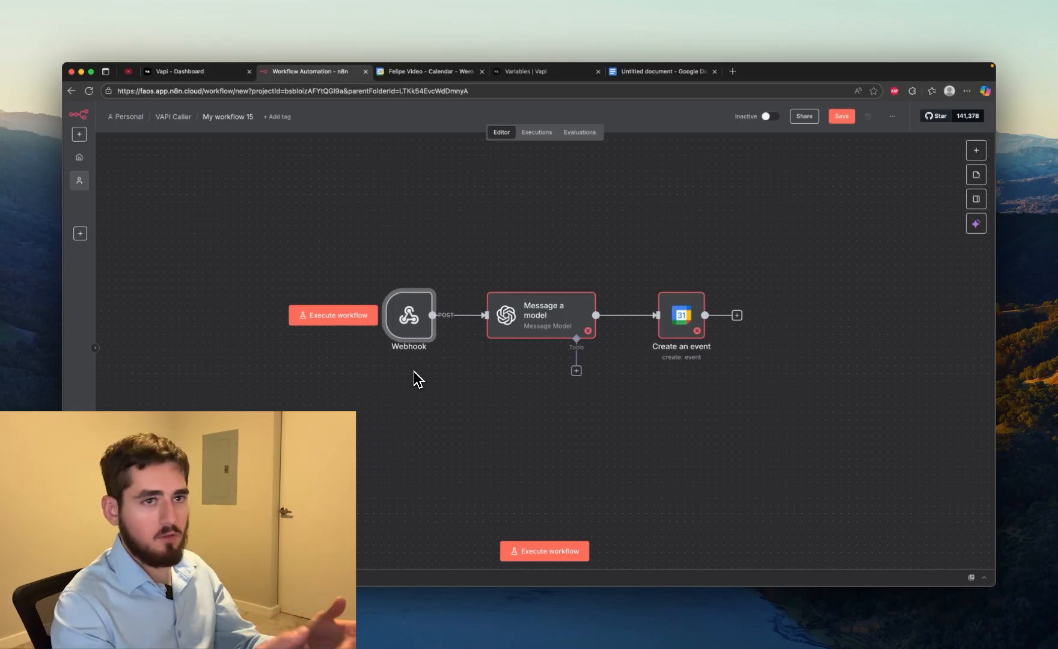
{"action": "double_click", "coordinate": [411, 321]}
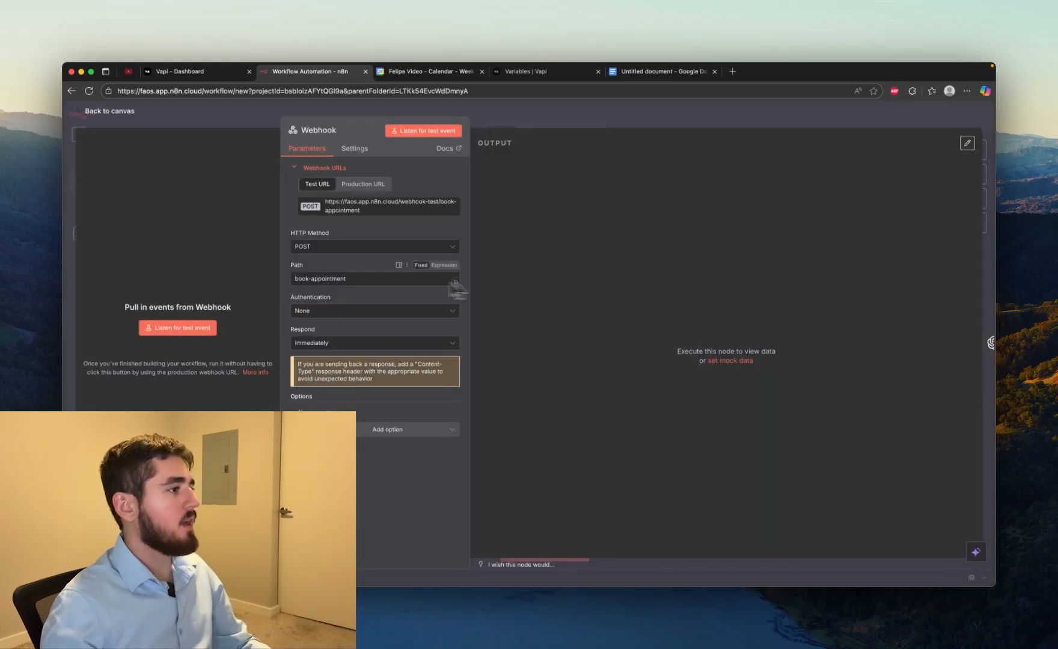
{"action": "left_click", "coordinate": [185, 76]}
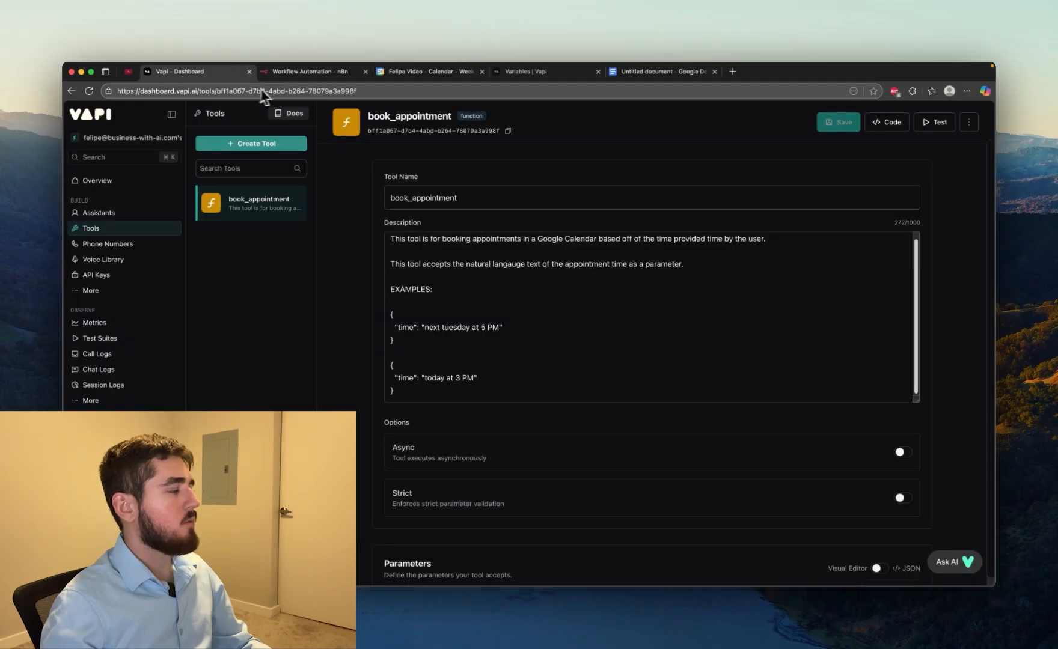
{"action": "left_click", "coordinate": [298, 73]}
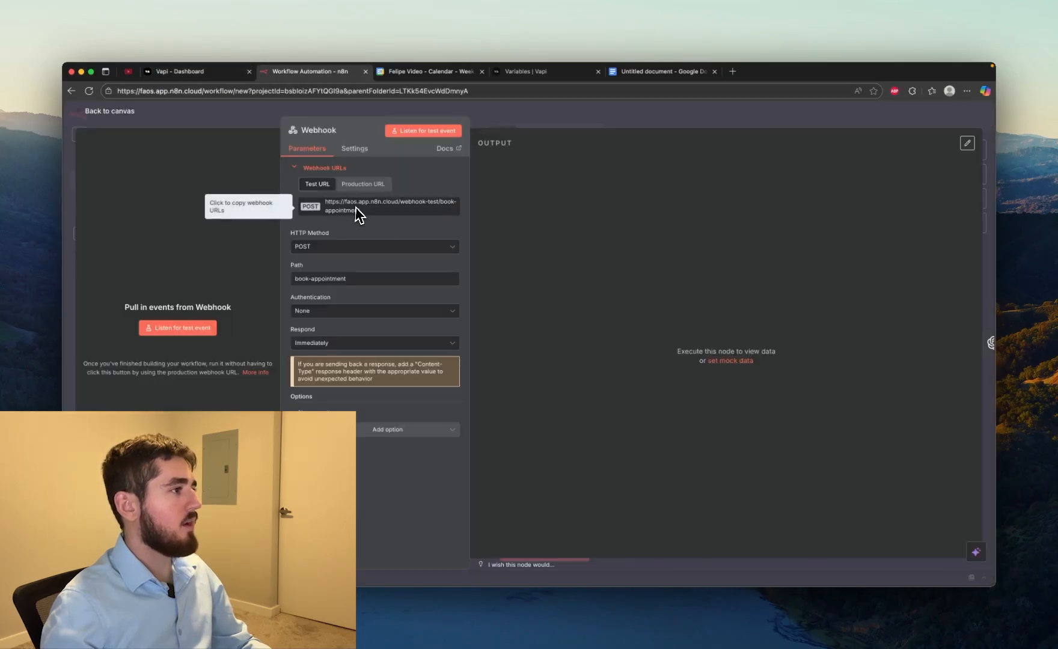
{"action": "left_click", "coordinate": [180, 71]}
{"action": "scroll", "coordinate": [364, 276], "scroll_direction": "down", "scroll_amount": 5}
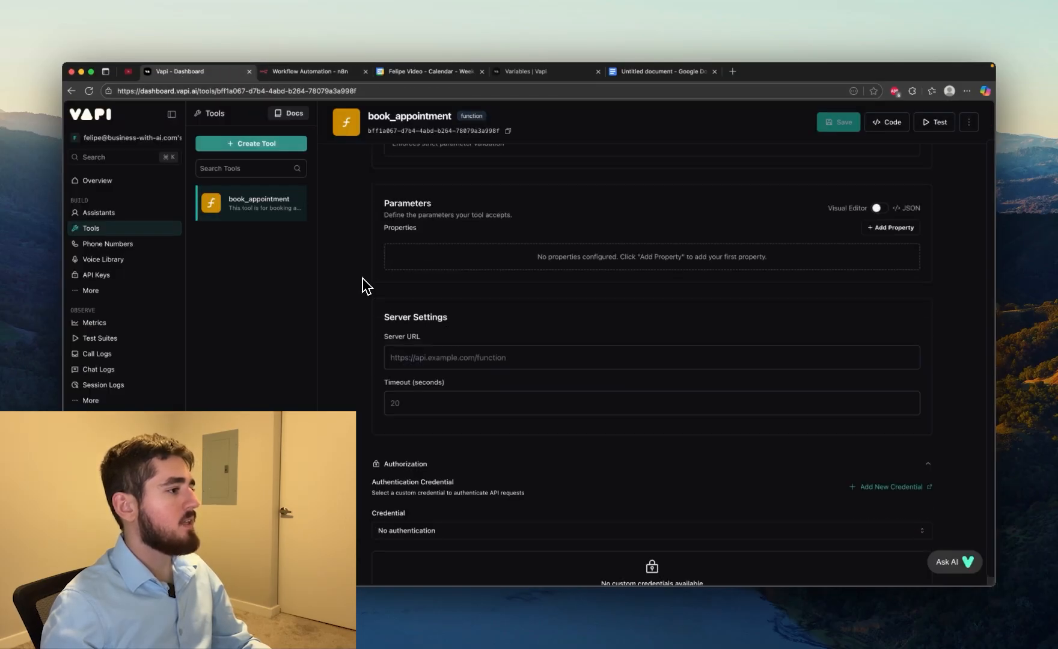
{"action": "left_click", "coordinate": [417, 358]}
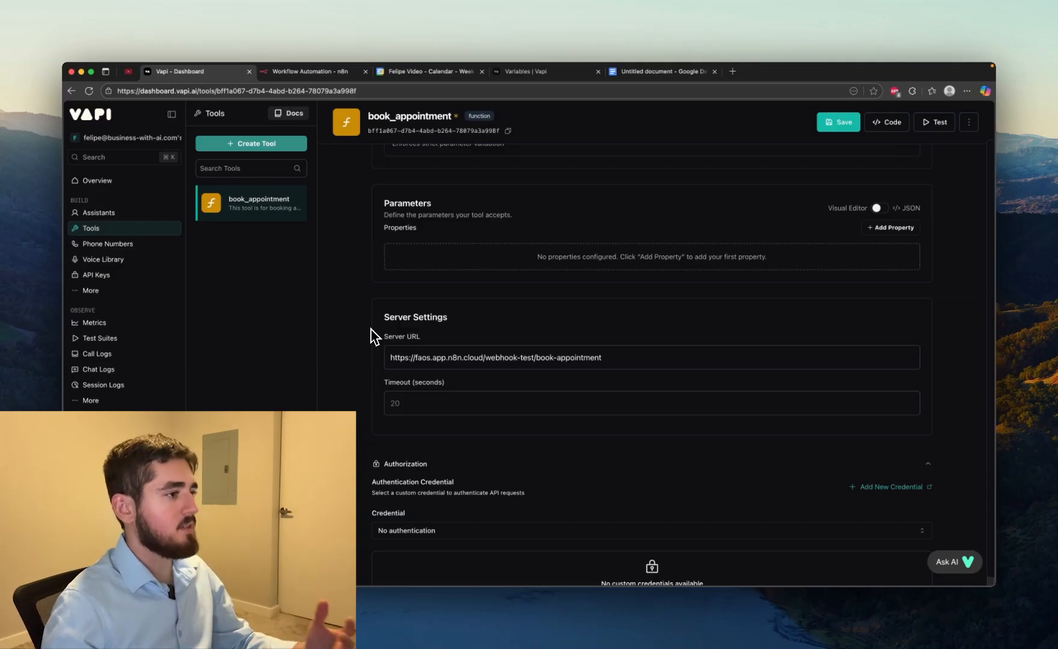
{"action": "left_click", "coordinate": [839, 123]}
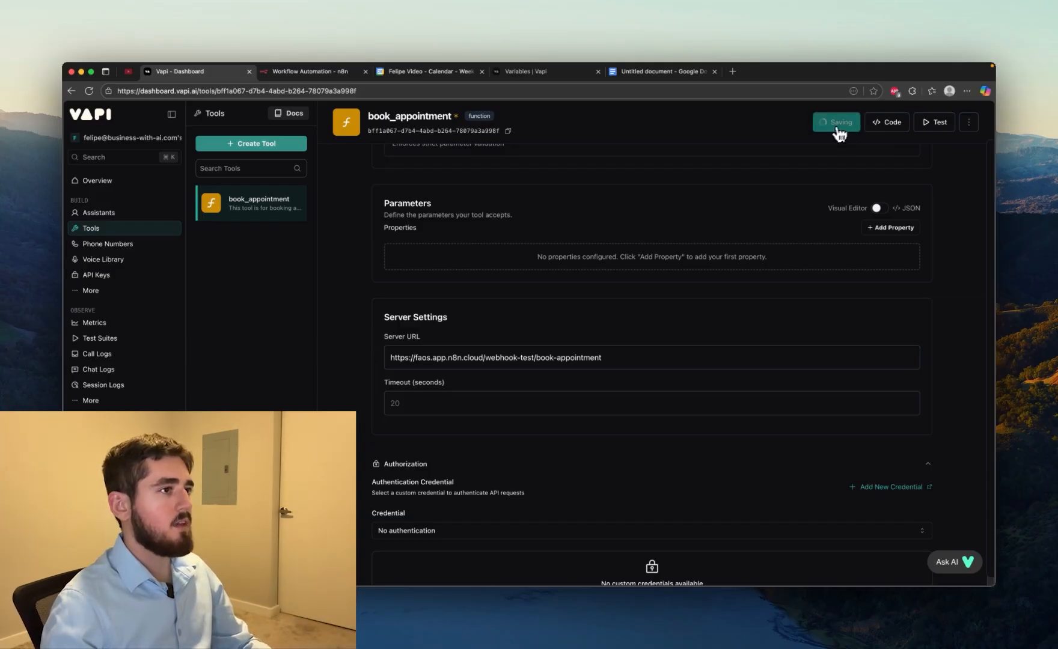
Open a text chat with New Assistant and send it the message "hi"
{"action": "left_click", "coordinate": [105, 213]}
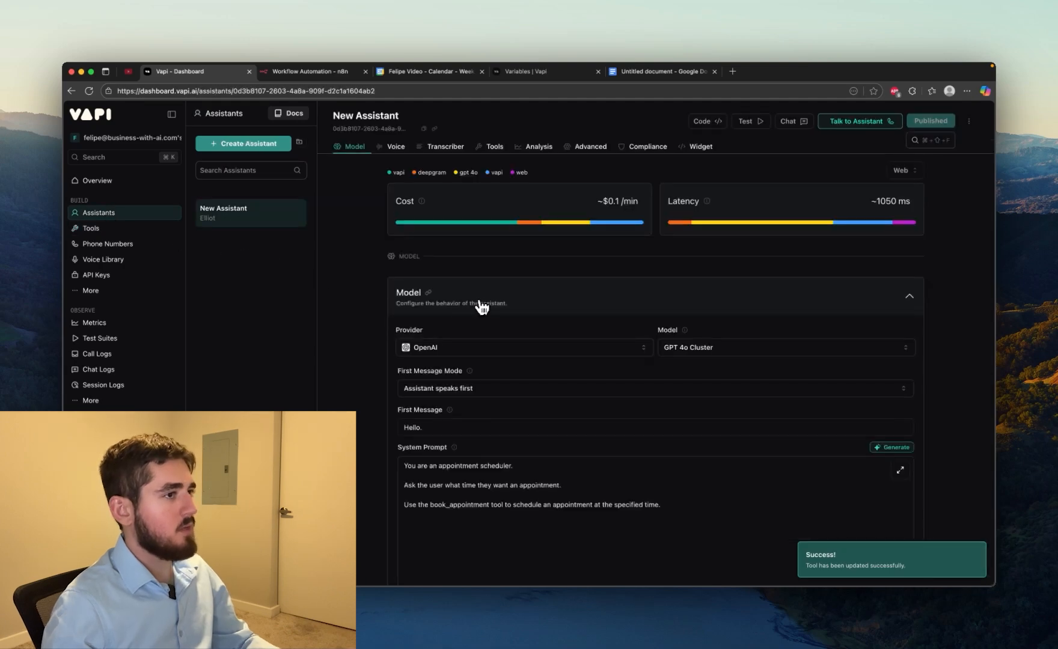
{"action": "left_click", "coordinate": [792, 121]}
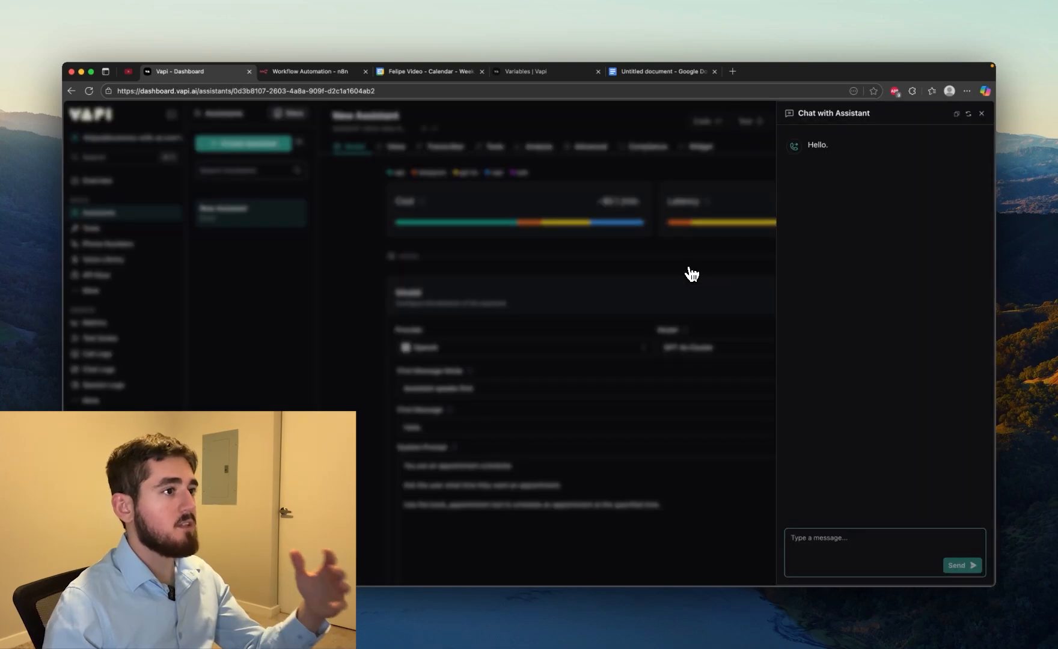
{"action": "type", "text": "hi"}
{"action": "key", "text": "Return"}
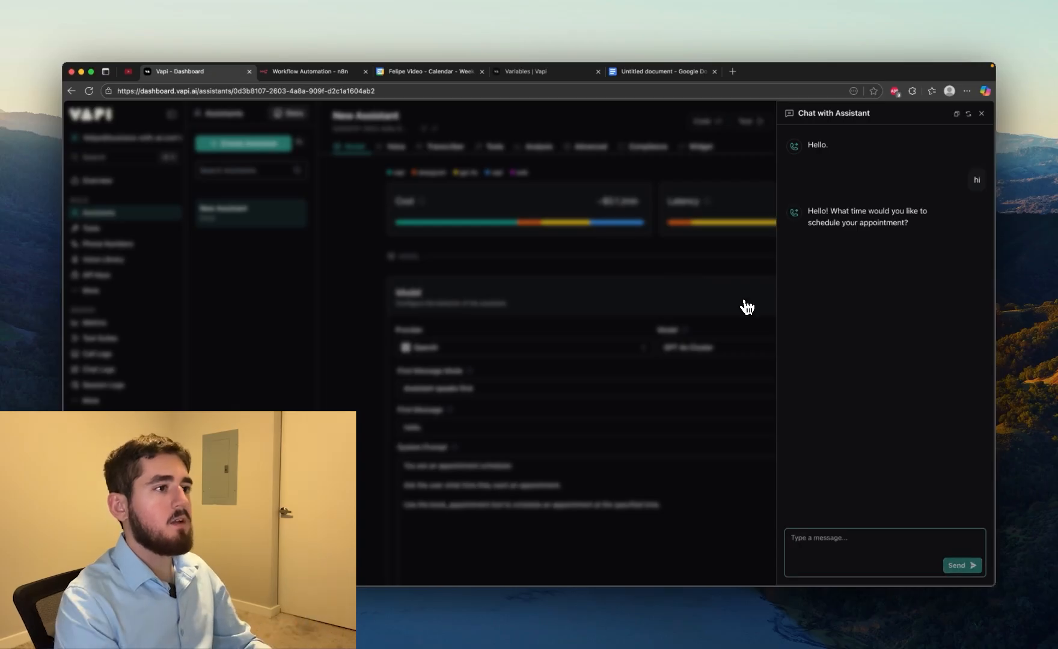
Make the n8n Webhook node listen for a test event and reply "tomorrow at 5 pm" in the Vapi assistant chat
{"action": "type", "text": "t"}
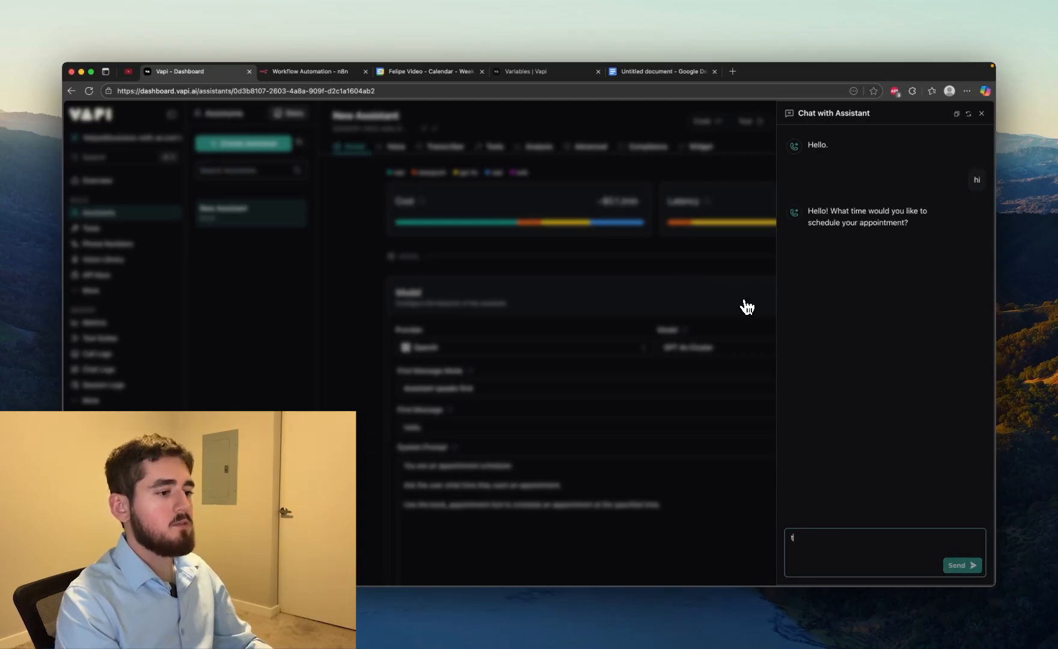
{"action": "type", "text": "omor"}
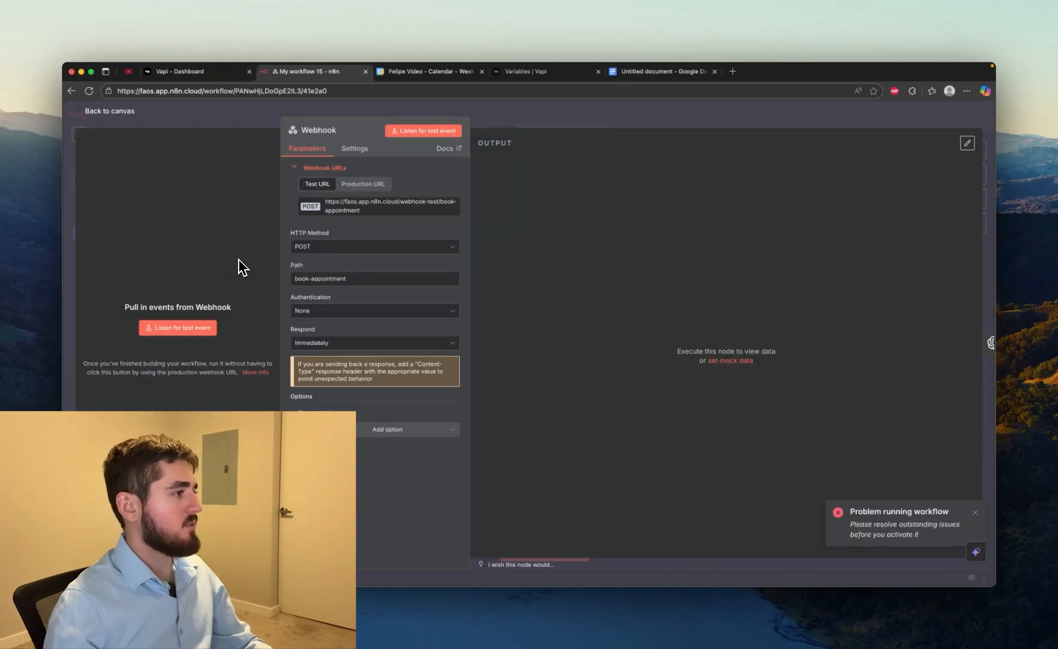
{"action": "left_click", "coordinate": [179, 328]}
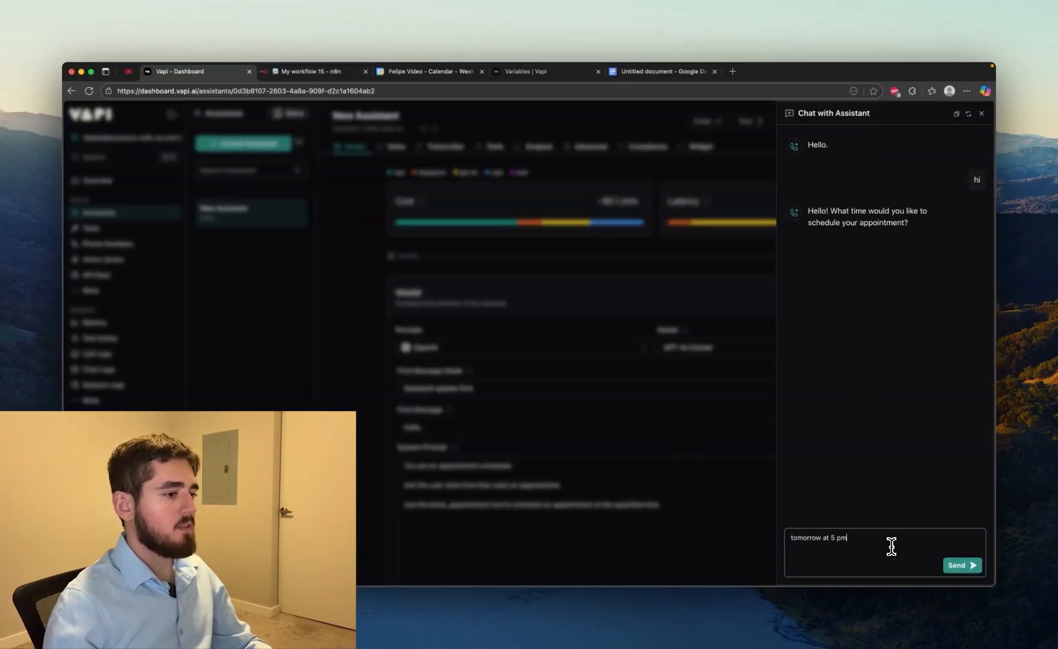
{"action": "key", "text": "Return"}
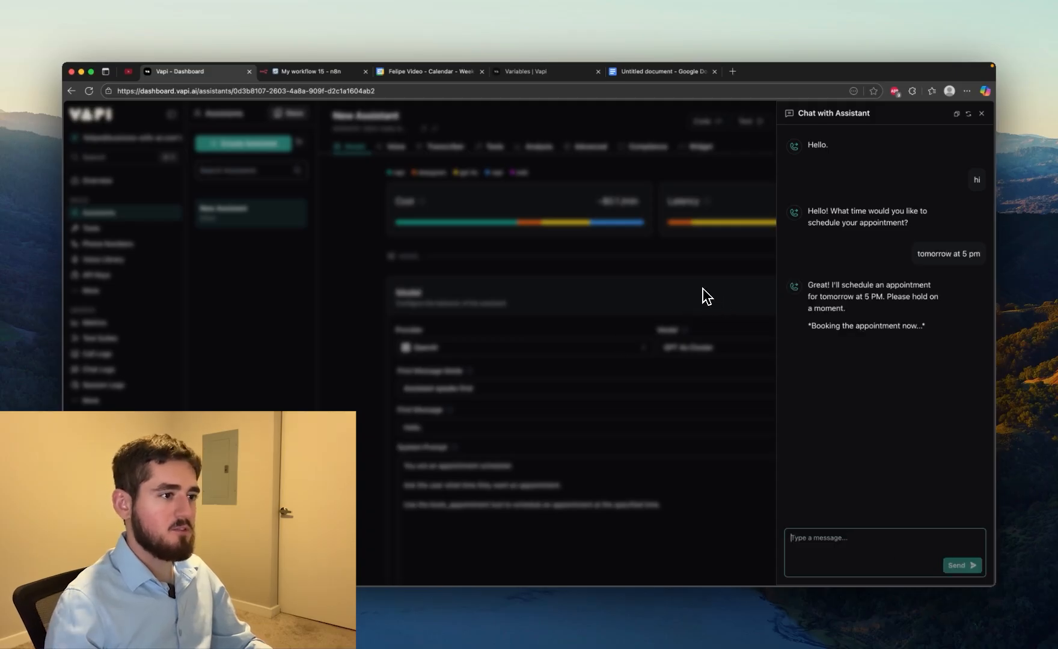
Close the chat and attach the book_appointment tool to New Assistant
{"action": "left_click", "coordinate": [733, 287]}
{"action": "left_click", "coordinate": [492, 148]}
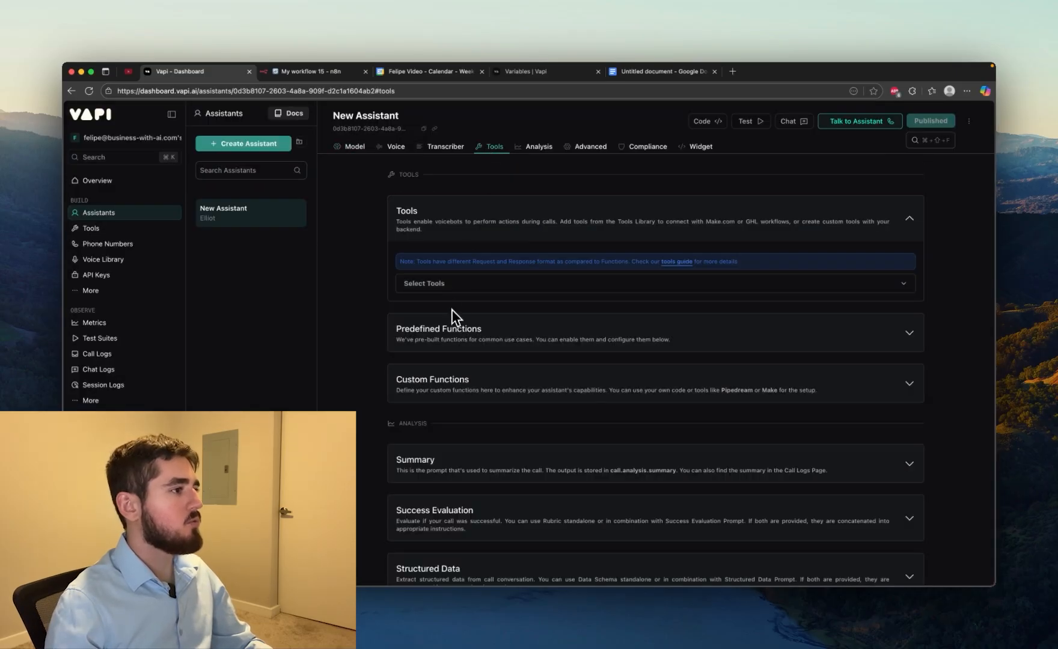
{"action": "left_click", "coordinate": [439, 283]}
{"action": "left_click", "coordinate": [425, 342]}
{"action": "left_click", "coordinate": [425, 309]}
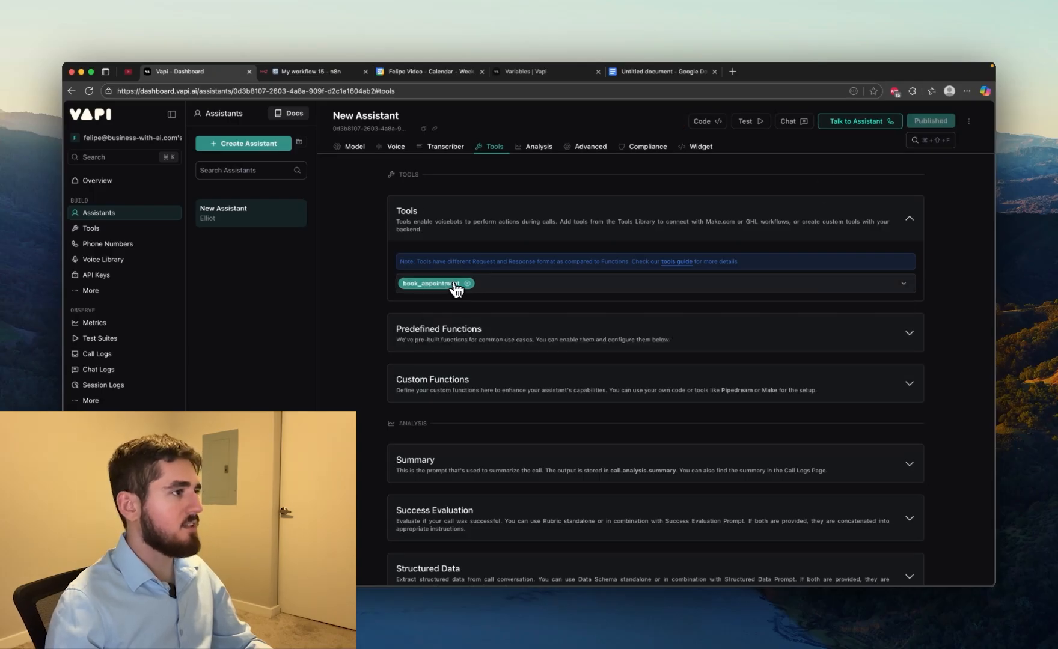
Retest New Assistant in a fresh chat, sending "hi" and requesting an appointment for "tomorrow at 5 pm"
{"action": "left_click", "coordinate": [355, 147]}
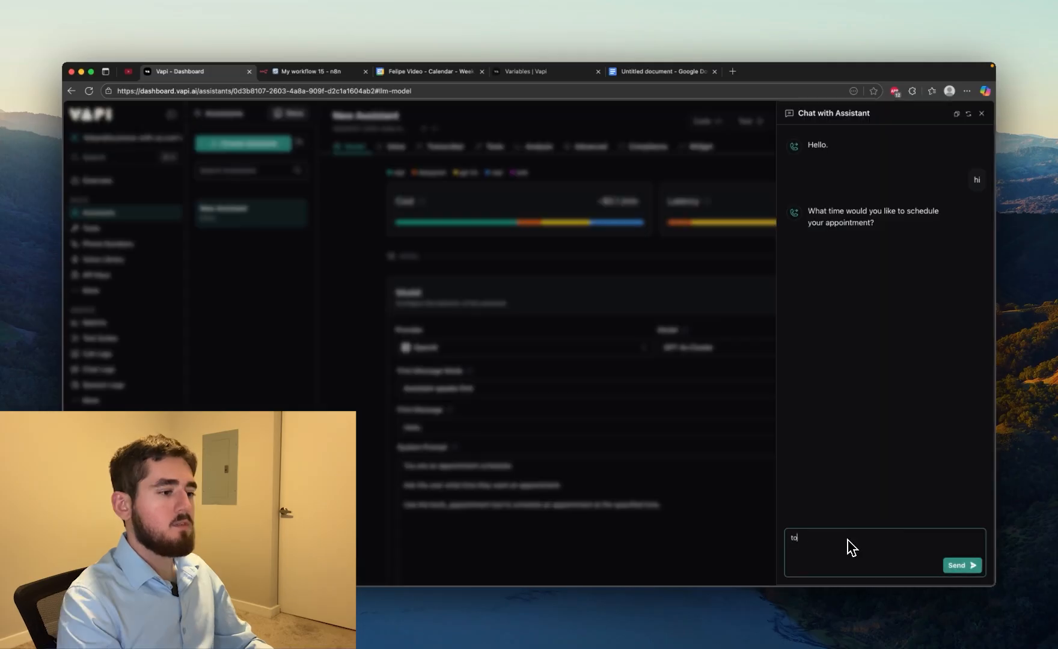
{"action": "type", "text": "morrow at 5 p"}
{"action": "key", "text": "Return"}
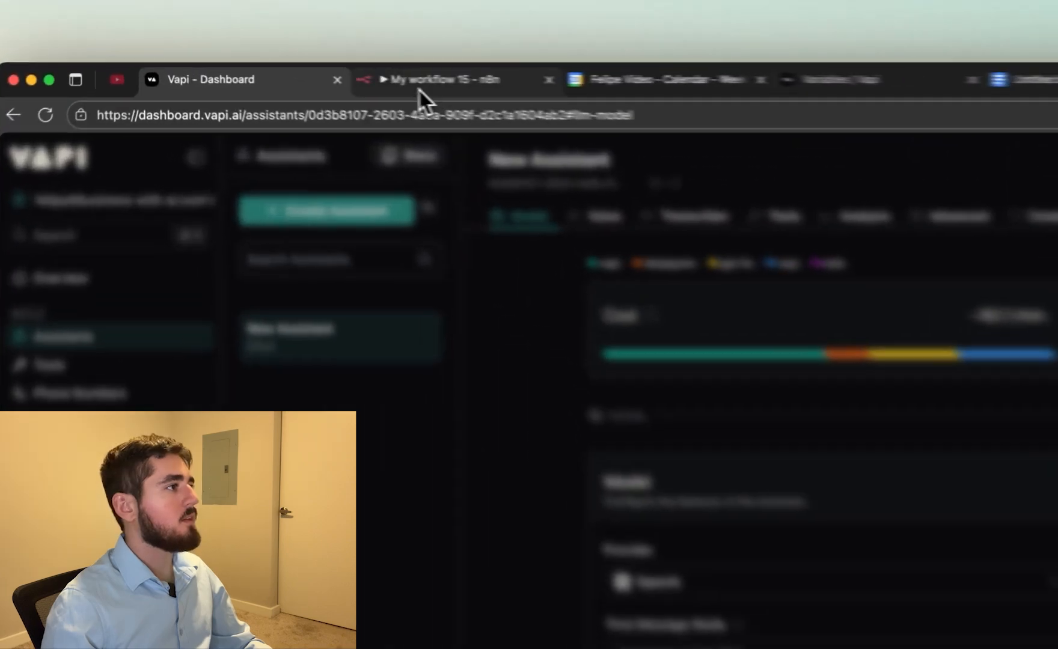
Examine the n8n Webhook node's JSON output for the book_appointment call and its time argument, and return to the canvas
{"action": "left_click", "coordinate": [307, 70]}
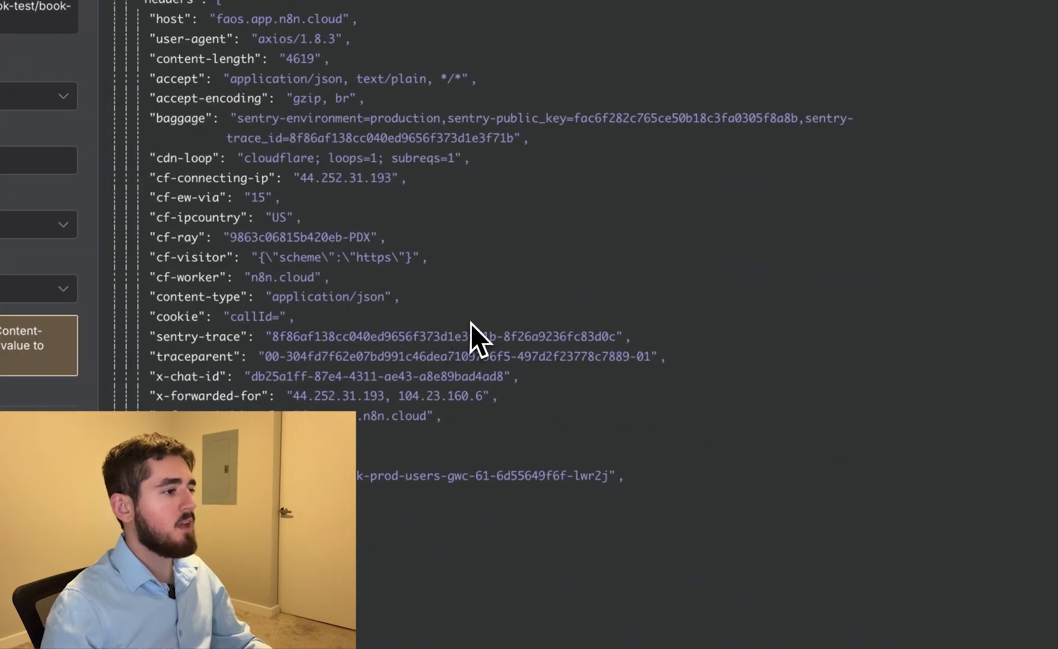
{"action": "scroll", "coordinate": [664, 369], "scroll_direction": "down", "scroll_amount": 8}
{"action": "scroll", "coordinate": [642, 367], "scroll_direction": "up", "scroll_amount": 5}
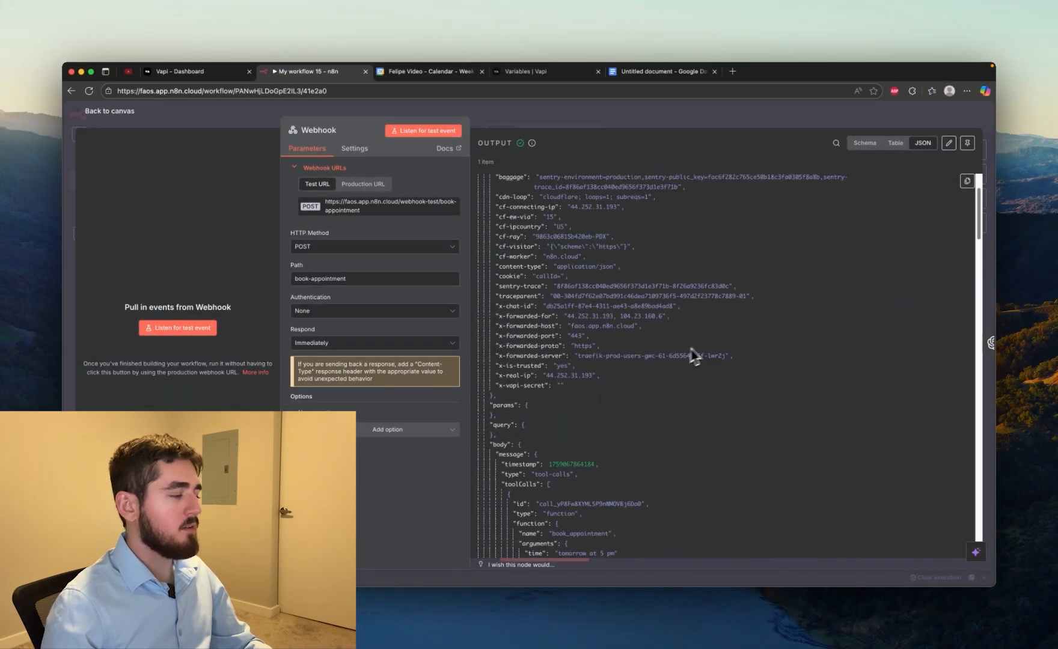
{"action": "scroll", "coordinate": [713, 351], "scroll_direction": "down", "scroll_amount": 5}
{"action": "scroll", "coordinate": [721, 354], "scroll_direction": "up", "scroll_amount": 3}
{"action": "scroll", "coordinate": [741, 351], "scroll_direction": "up", "scroll_amount": 5}
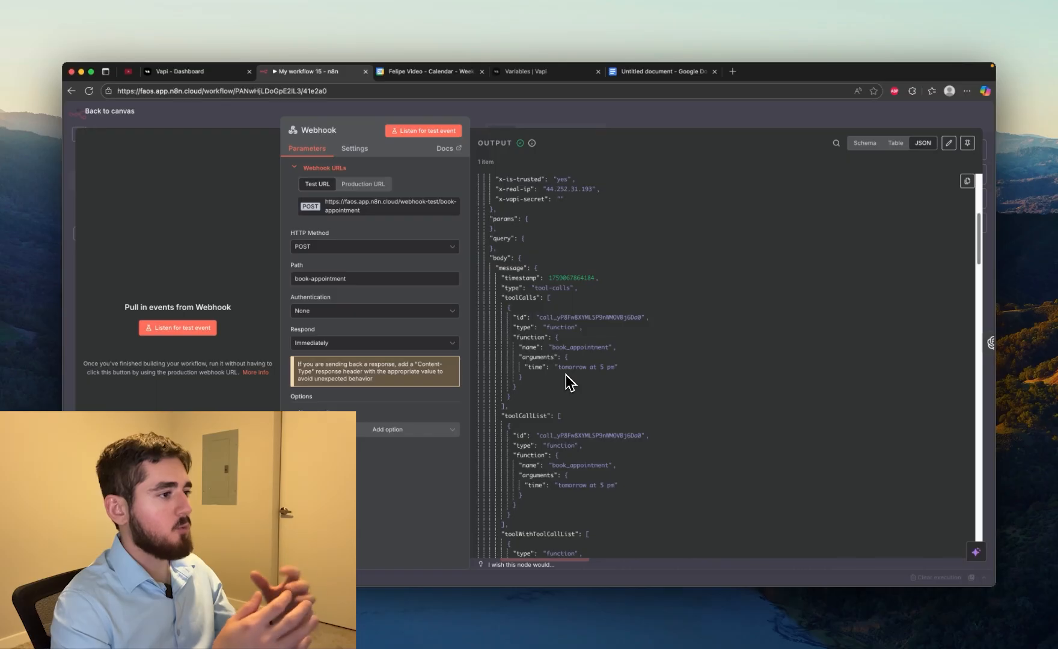
{"action": "key", "text": "Escape"}
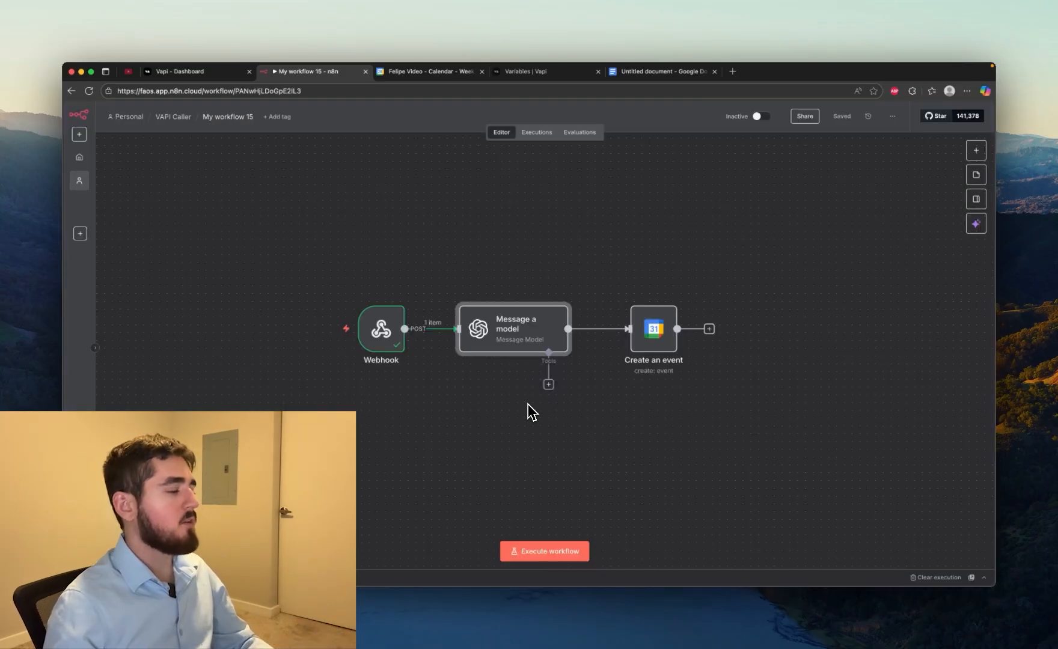
Open the OpenAI node and ask ChatGPT for a prompt converting a natural language time expression into ISO 8601 format, with "next tuesday at 5 PM" as example
{"action": "double_click", "coordinate": [537, 341]}
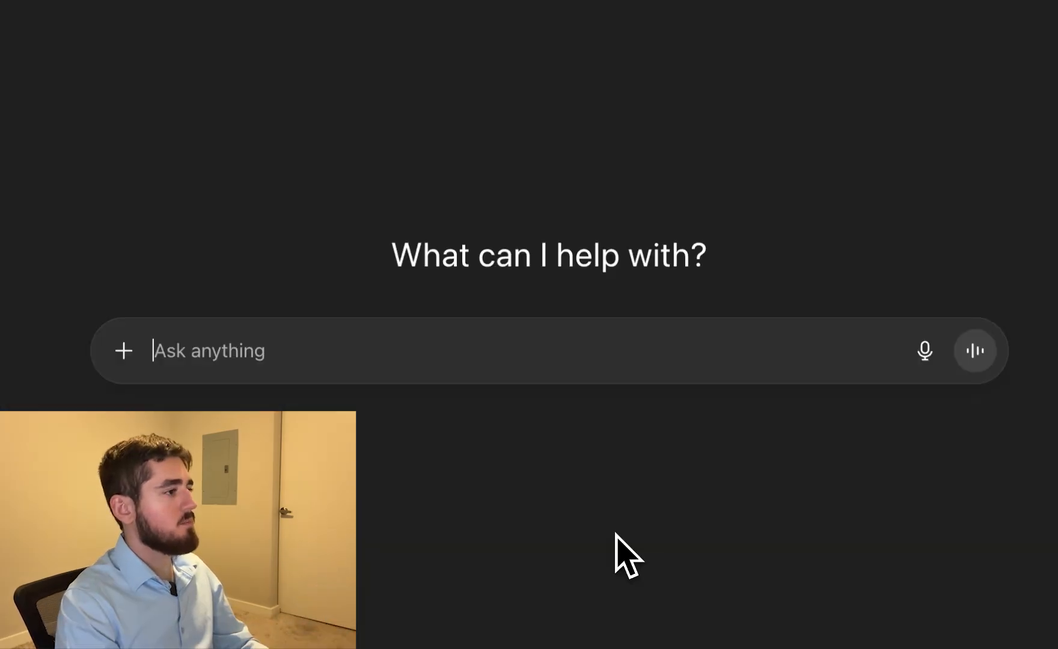
{"action": "type", "text": "Please write a prom"}
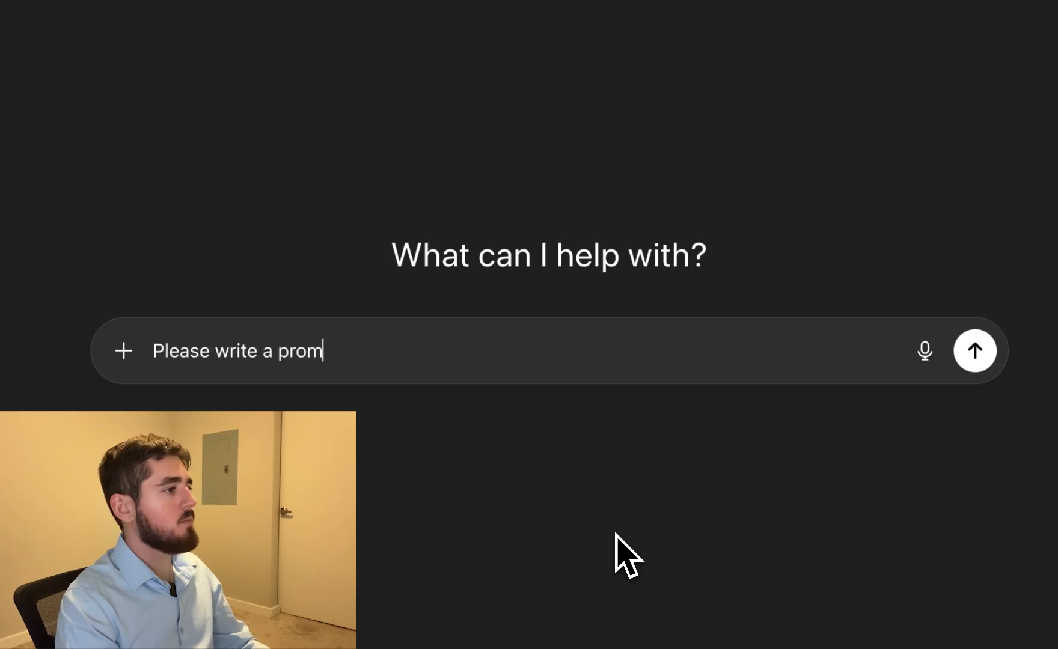
{"action": "type", "text": "pt that converts a natur"}
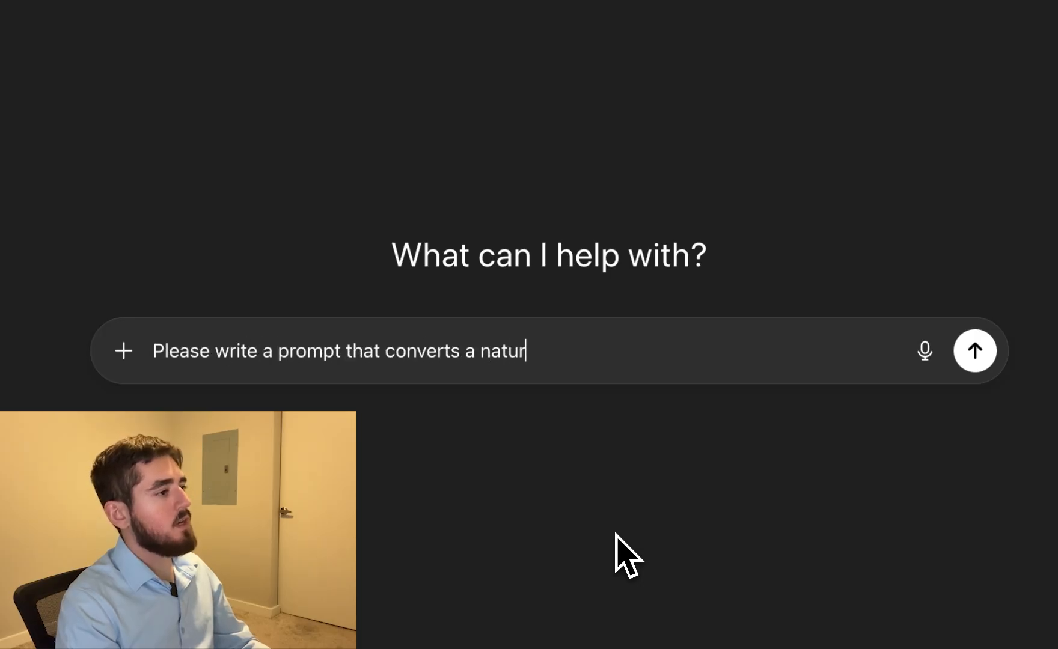
{"action": "type", "text": "al language time expres"}
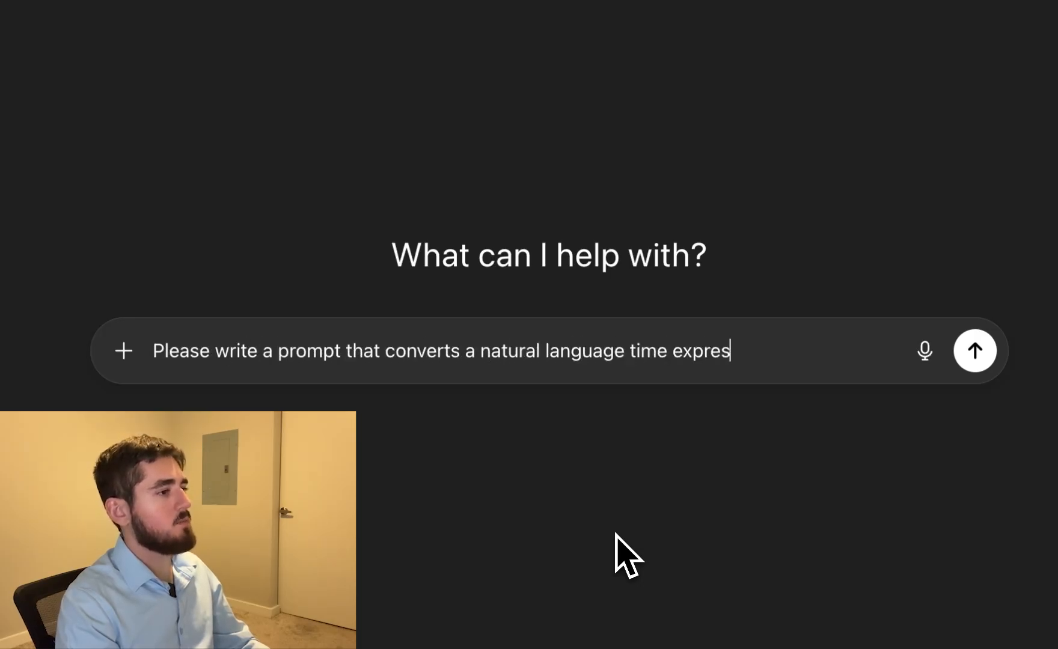
{"action": "type", "text": "sion into ISO "}
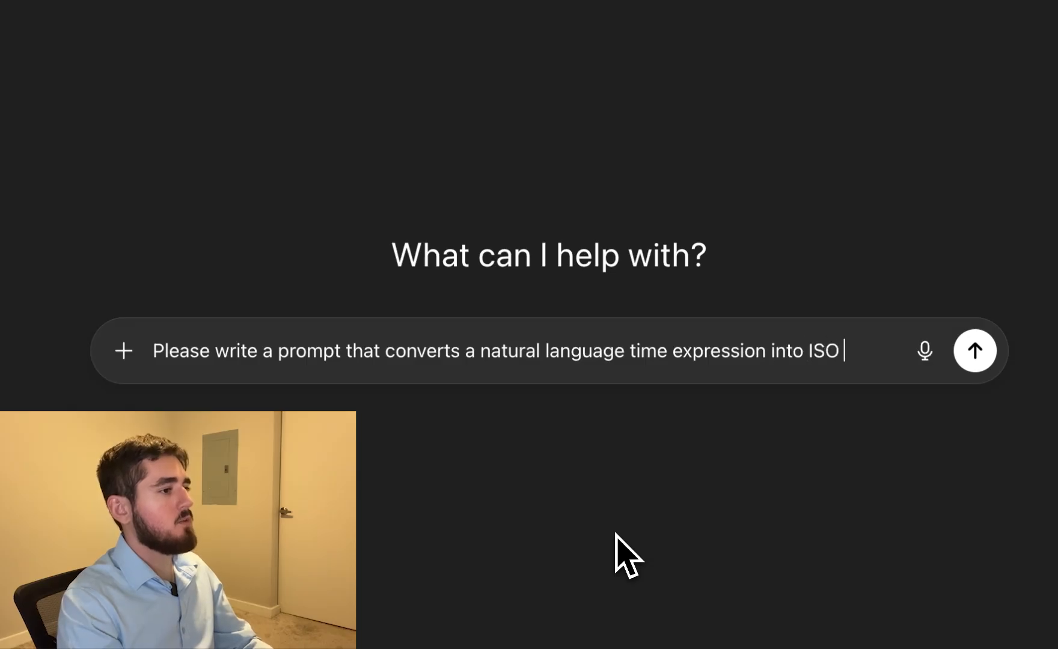
{"action": "type", "text": "8601 format."}
{"action": "key", "text": "shift+Return"}
{"action": "key", "text": "shift+Return"}
{"action": "type", "text": "For e"}
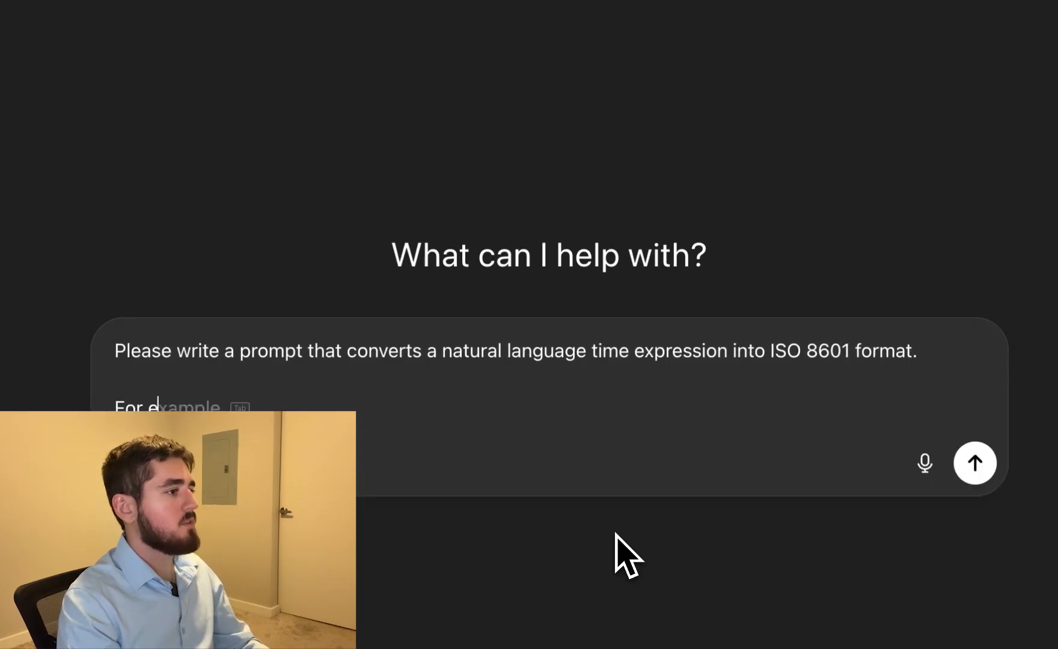
{"action": "type", "text": "xample, an expresi"}
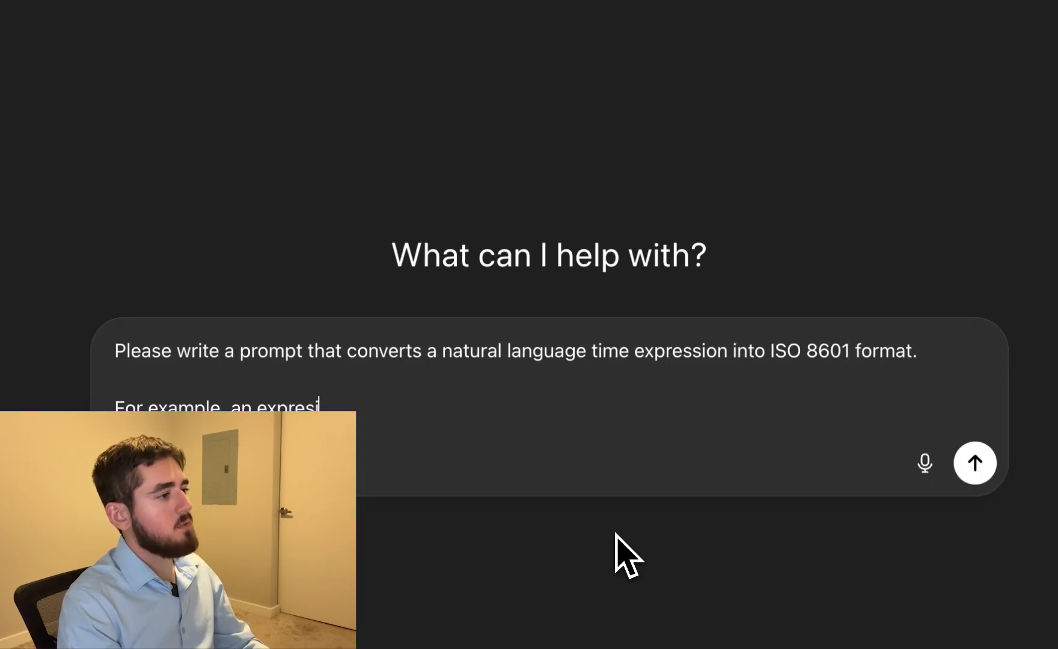
{"action": "type", "text": "sion might be \"next tuesday at"}
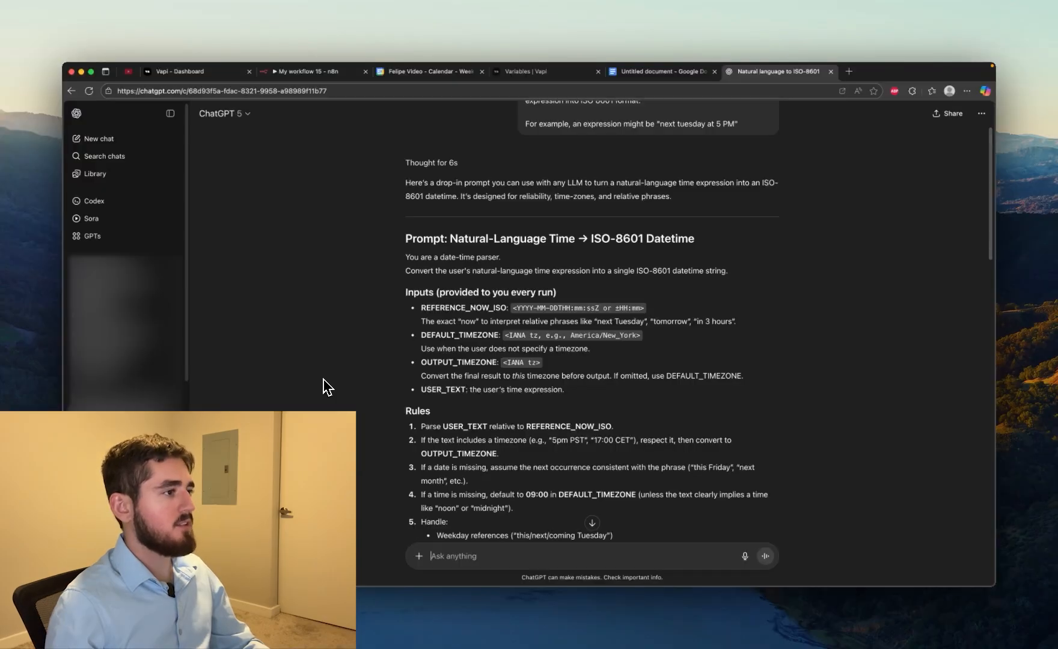
Copy ChatGPT's date-time parser prompt into the Message a model node's Prompt, switch it to Expression and expand its editor
{"action": "scroll", "coordinate": [327, 385], "scroll_direction": "up", "scroll_amount": 2}
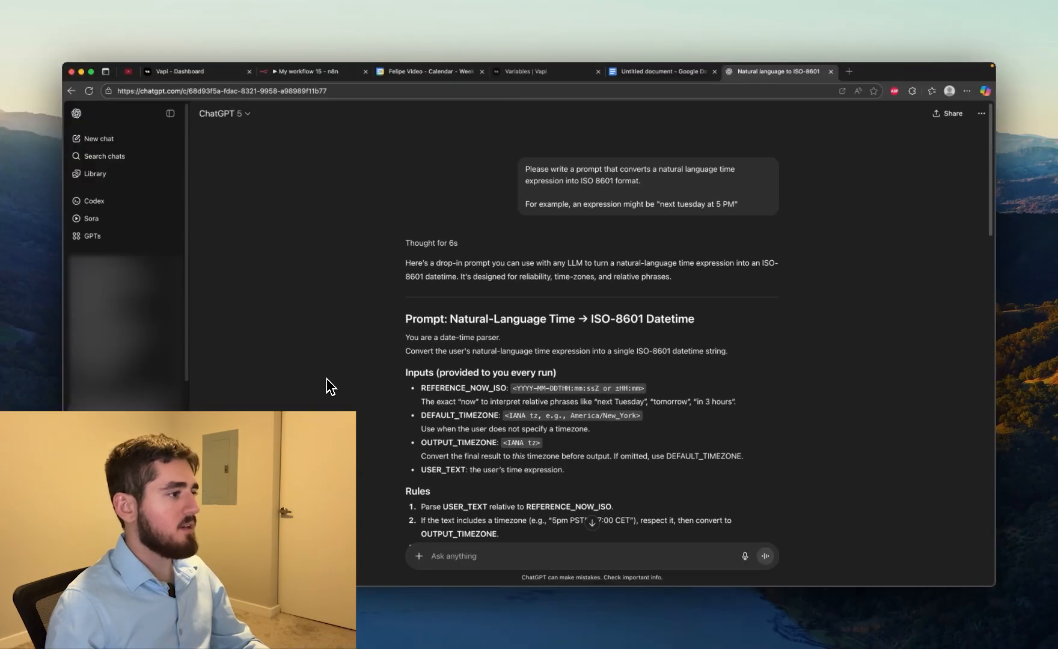
{"action": "scroll", "coordinate": [370, 340], "scroll_direction": "down", "scroll_amount": 4}
{"action": "scroll", "coordinate": [385, 364], "scroll_direction": "down", "scroll_amount": 3}
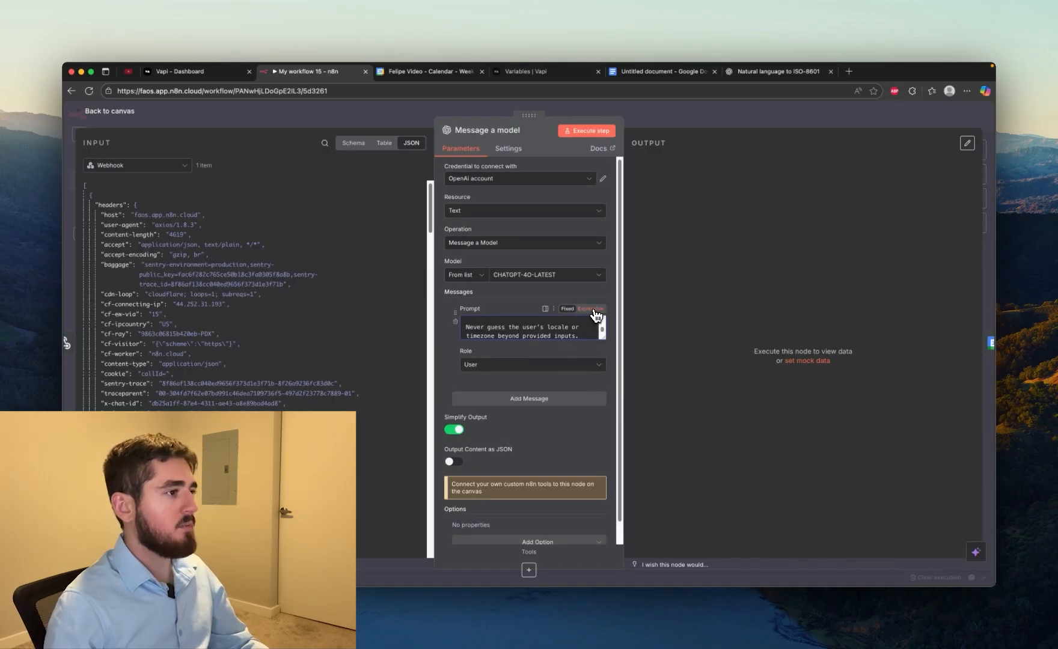
{"action": "left_click", "coordinate": [594, 309]}
{"action": "left_click", "coordinate": [598, 367]}
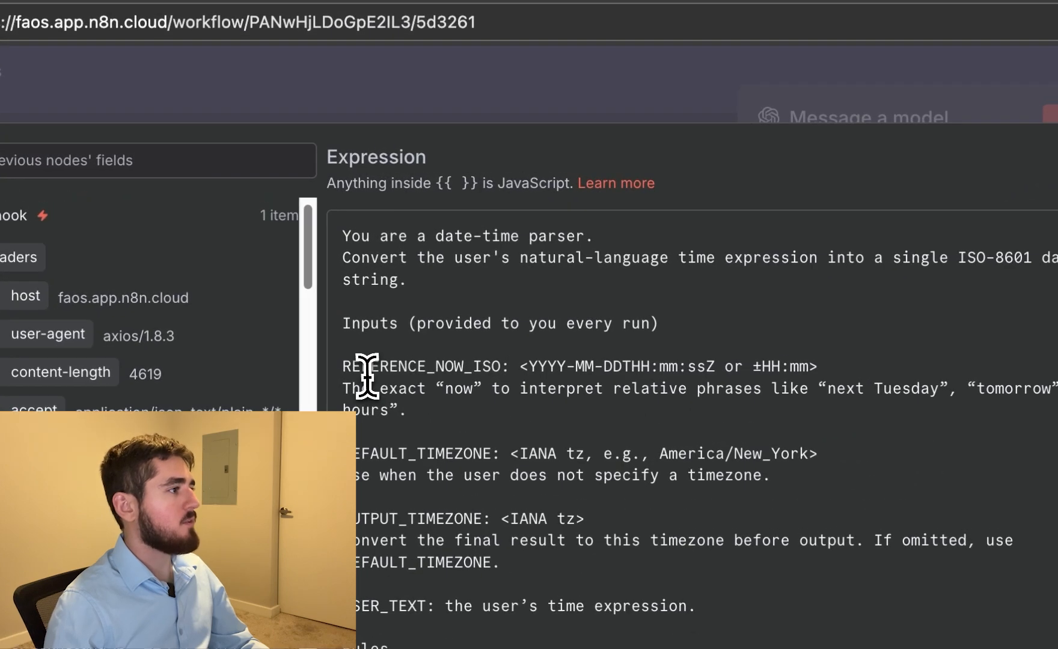
Replace the REFERENCE_NOW_ISO placeholder in the prompt with the expression {{ $now }}
{"action": "left_click", "coordinate": [729, 324]}
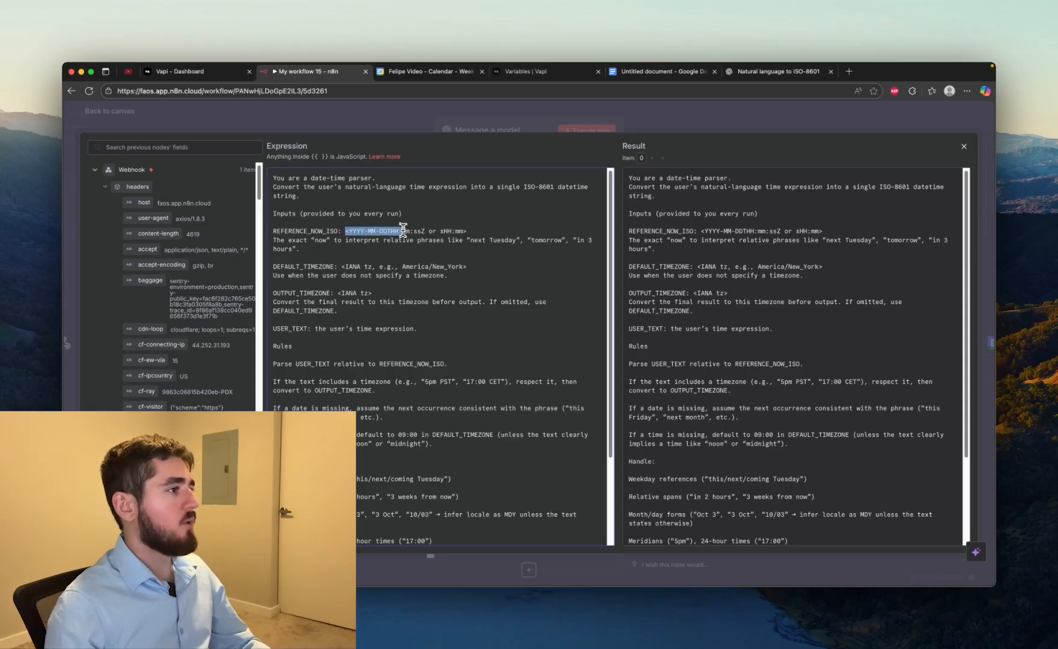
{"action": "key", "text": "BackSpace"}
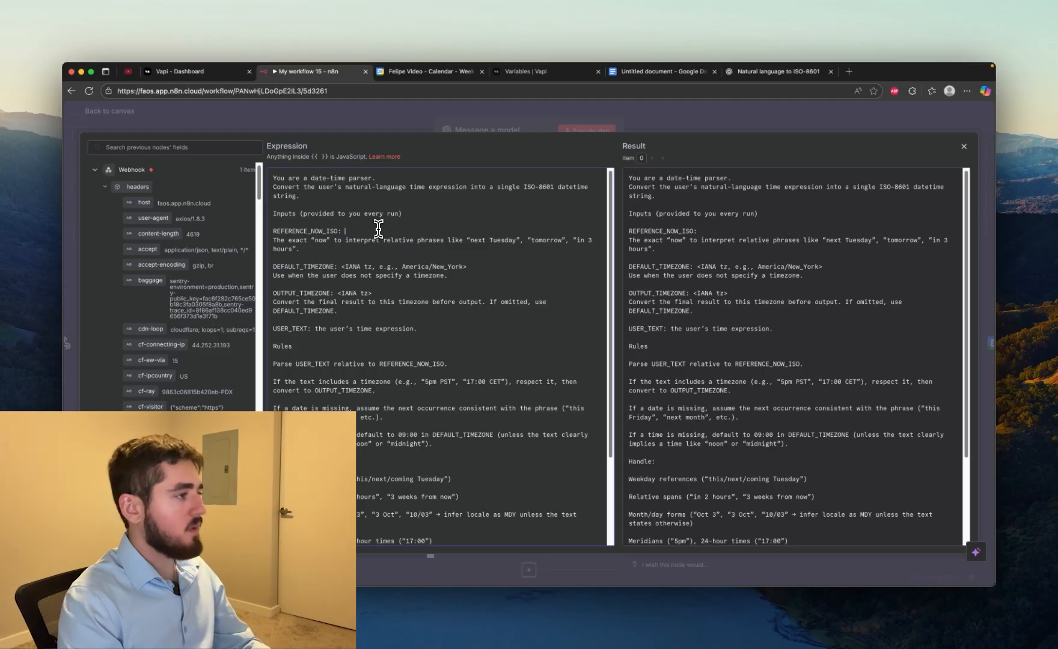
{"action": "type", "text": "{{"}
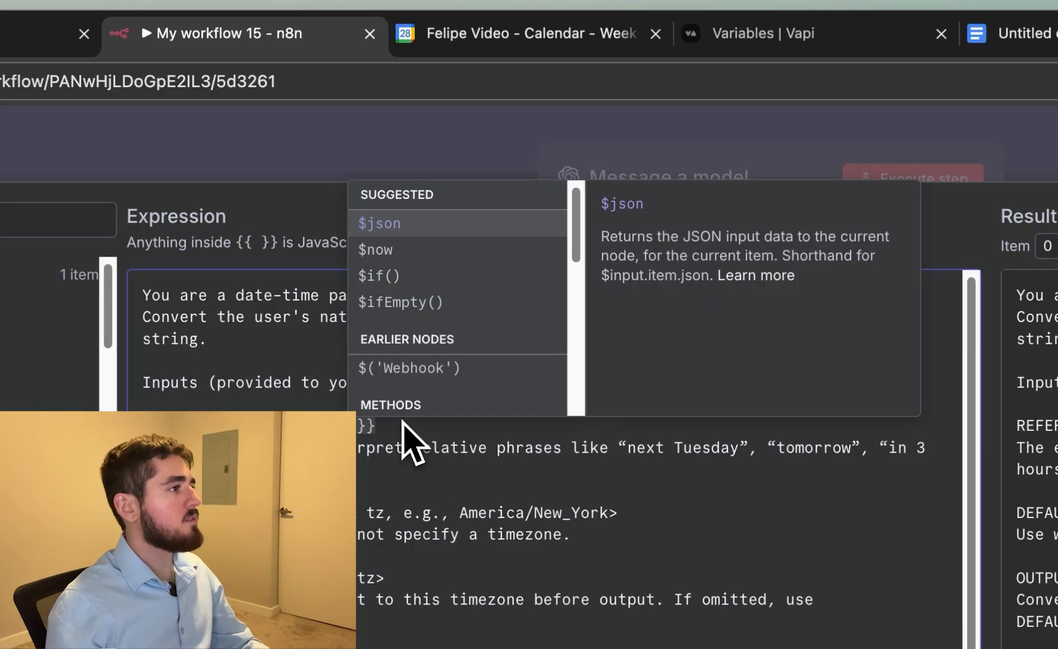
{"action": "left_click", "coordinate": [389, 257]}
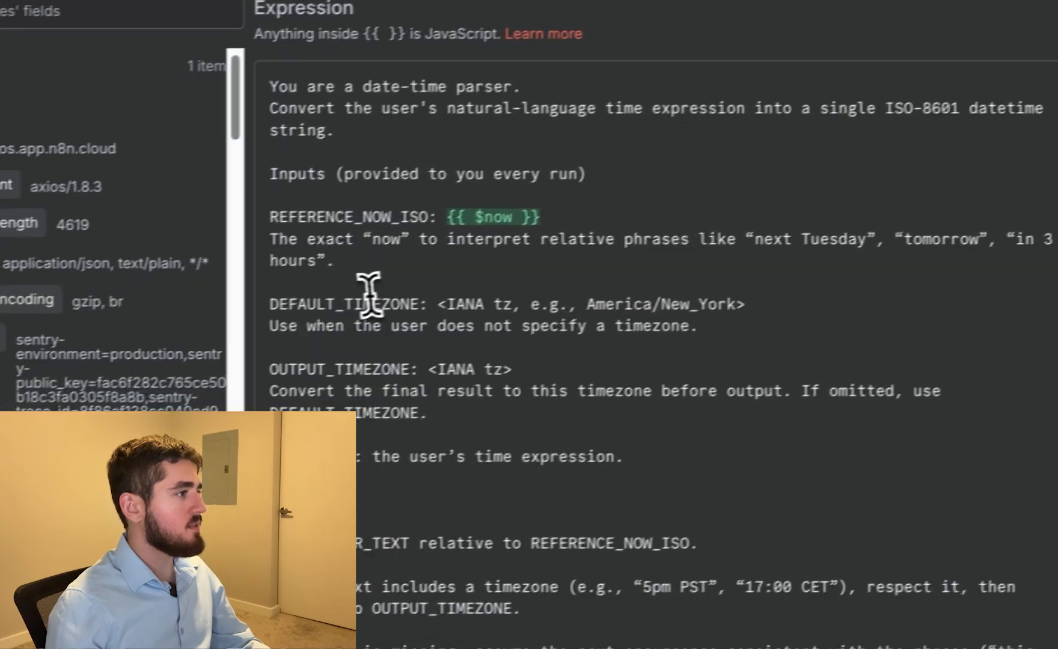
Set DEFAULT_TIMEZONE in the prompt to America/New_York without the placeholder text and brackets, and close the expression editor
{"action": "left_click_drag", "start_coordinate": [603, 300], "coordinate": [454, 300]}
{"action": "key", "text": "BackSpace"}
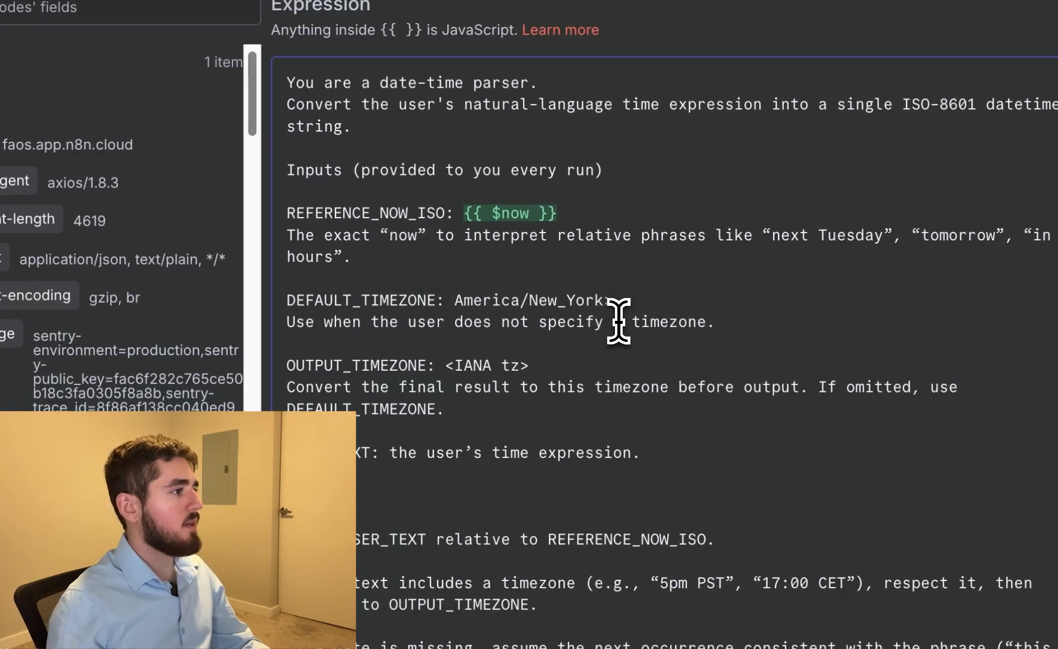
{"action": "left_click", "coordinate": [643, 300]}
{"action": "key", "text": "BackSpace"}
{"action": "left_click", "coordinate": [622, 346]}
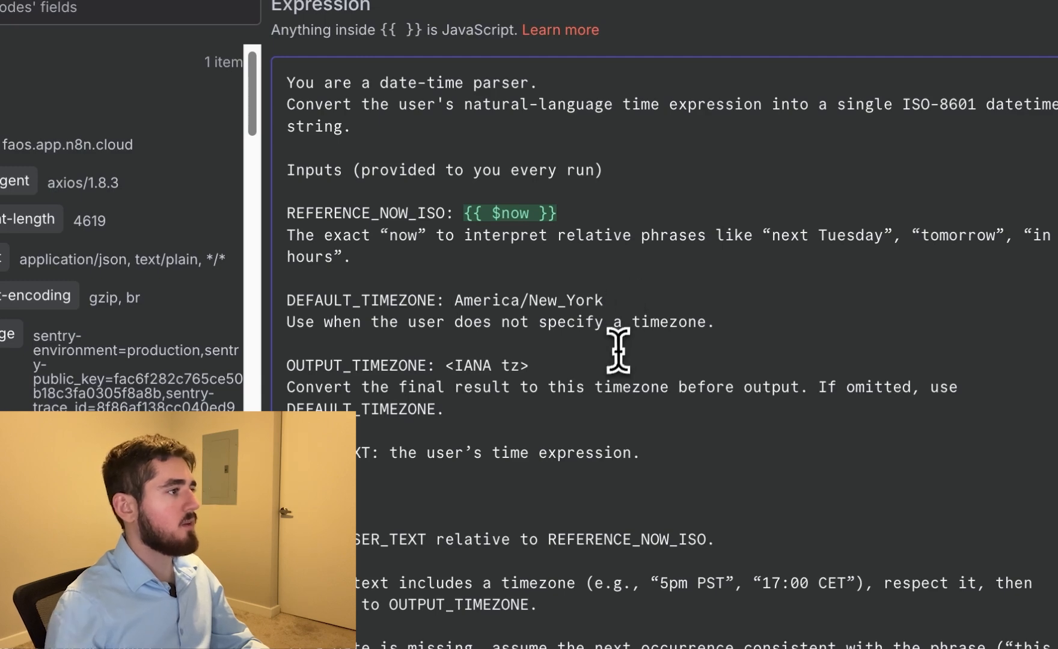
{"action": "scroll", "coordinate": [767, 318], "scroll_direction": "down", "scroll_amount": 5}
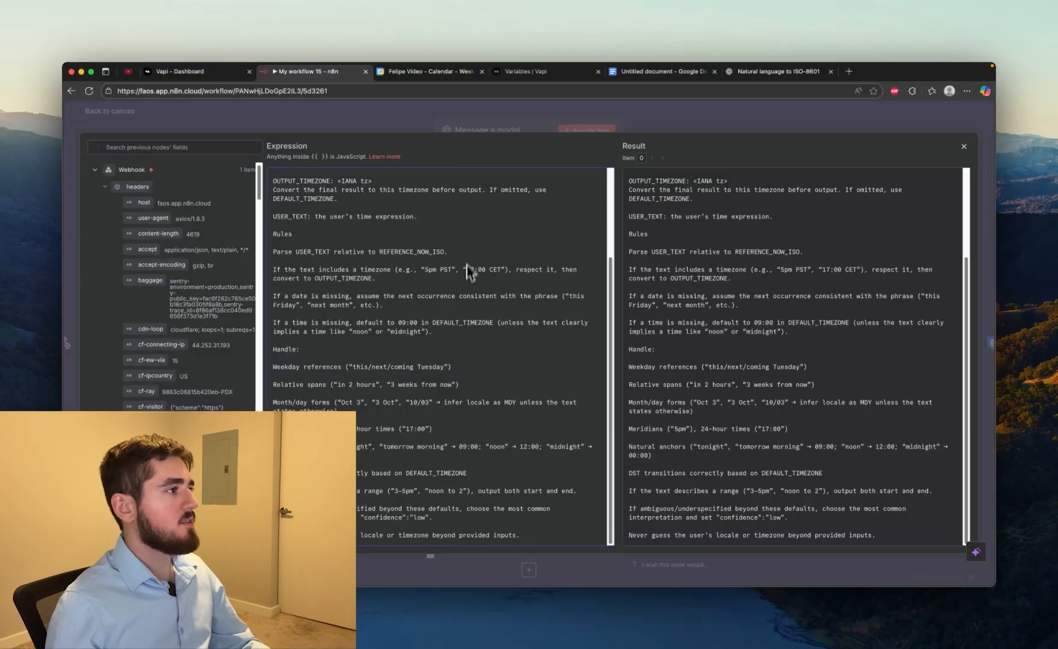
{"action": "left_click", "coordinate": [435, 132]}
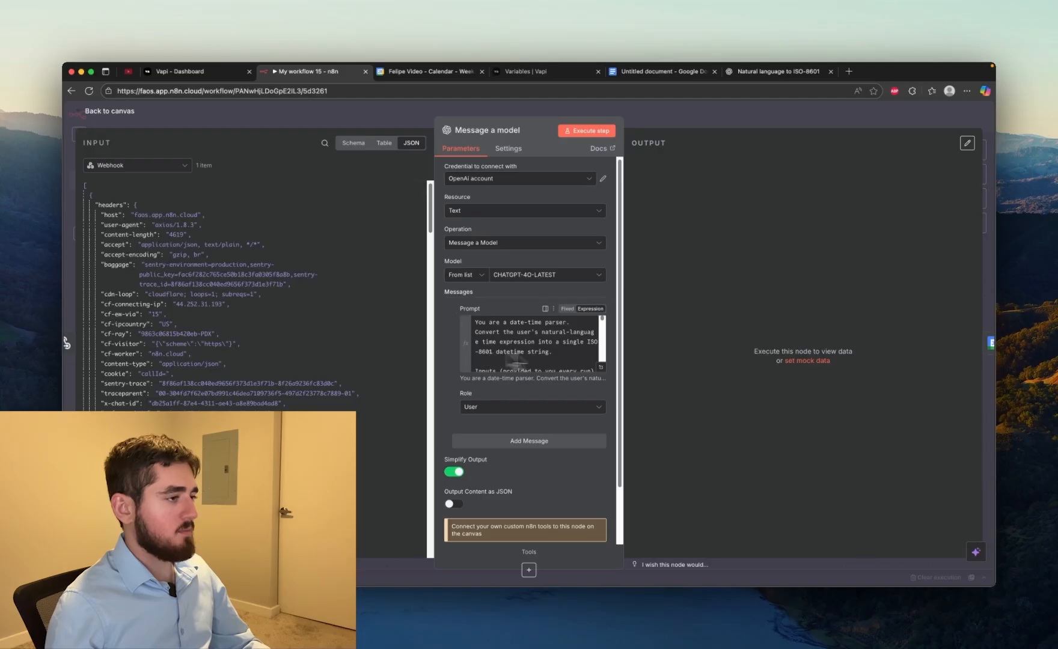
{"action": "scroll", "coordinate": [513, 357], "scroll_direction": "down", "scroll_amount": 5}
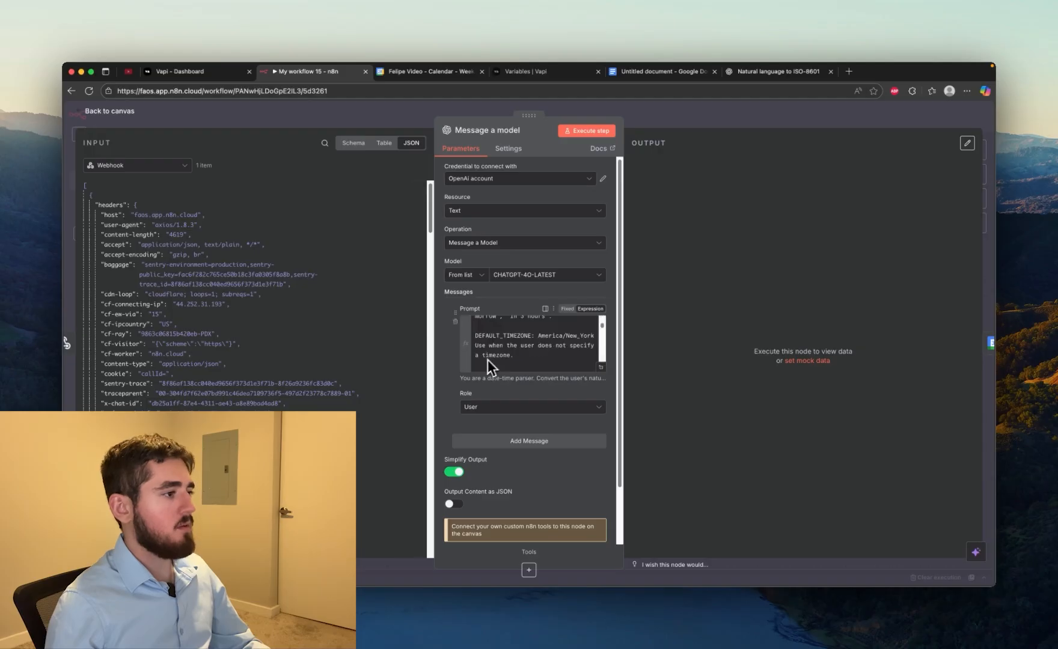
Add a second message to the Message a model node and set the first message's role to System
{"action": "left_click", "coordinate": [536, 447]}
{"action": "left_click", "coordinate": [528, 408]}
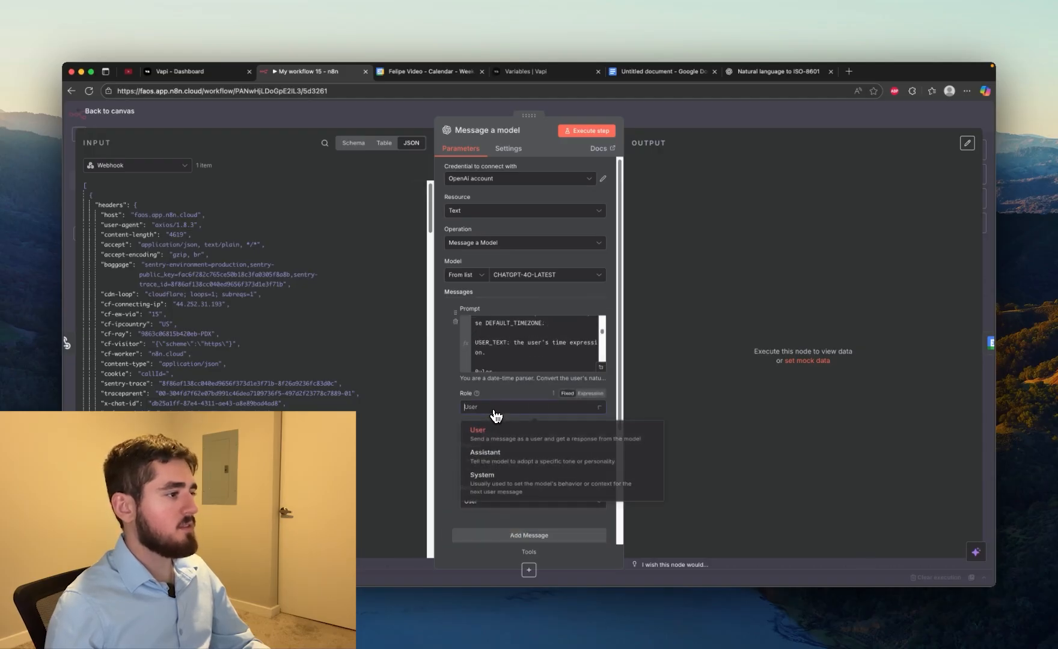
{"action": "left_click", "coordinate": [521, 484]}
{"action": "scroll", "coordinate": [492, 430], "scroll_direction": "down", "scroll_amount": 3}
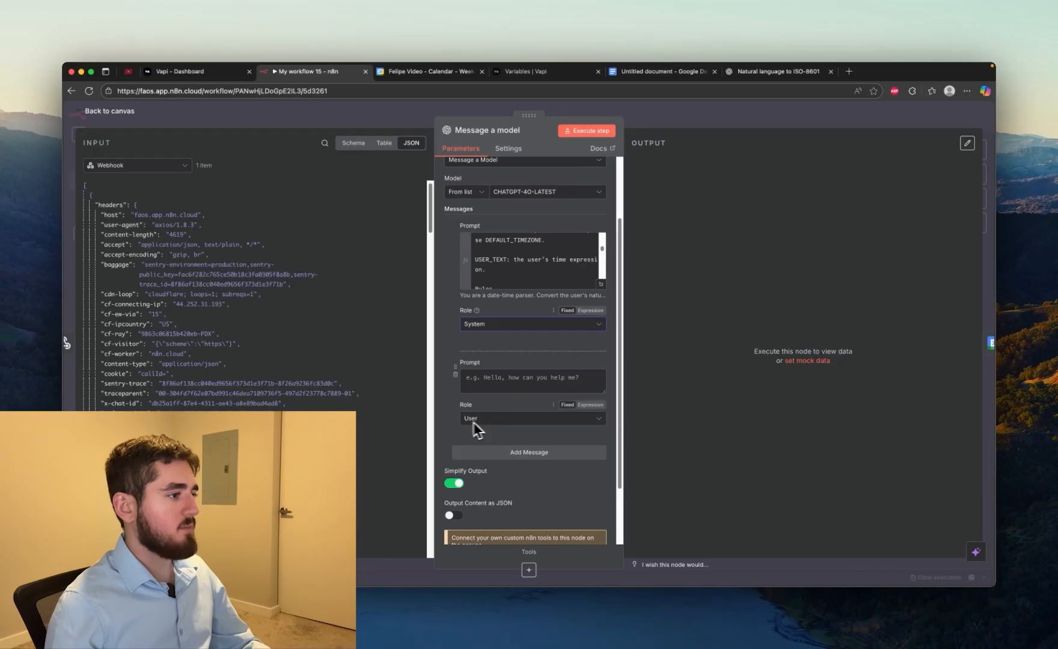
Write "Convert this time expression:" in the second message's Prompt, followed by the time argument from the webhook's first tool call
{"action": "left_click", "coordinate": [484, 383]}
{"action": "type", "text": "Convert this"}
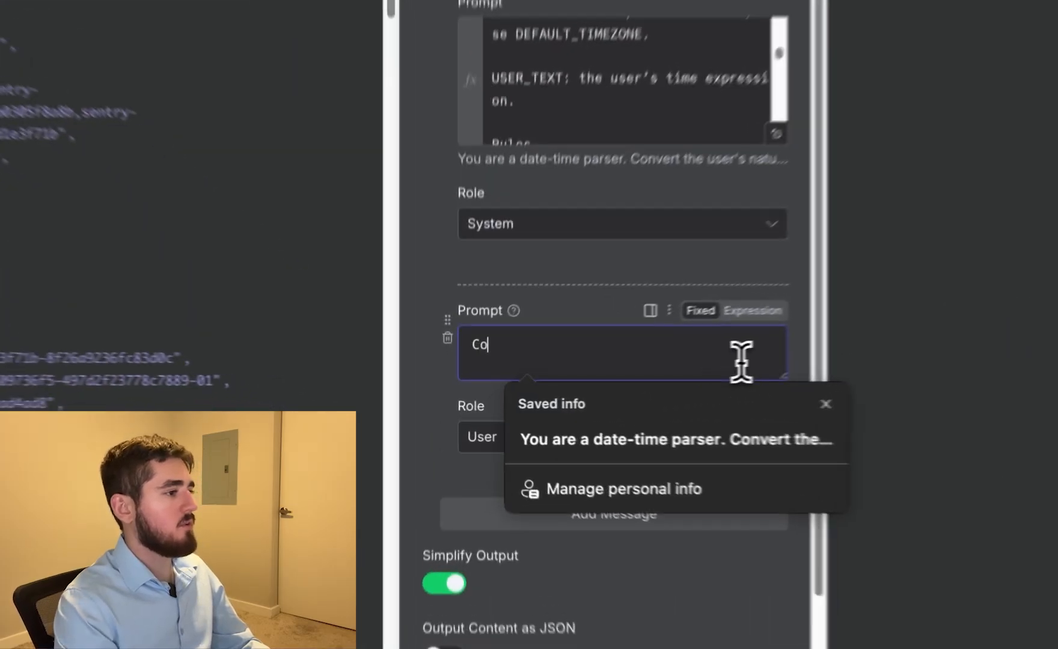
{"action": "type", "text": " time expression:"}
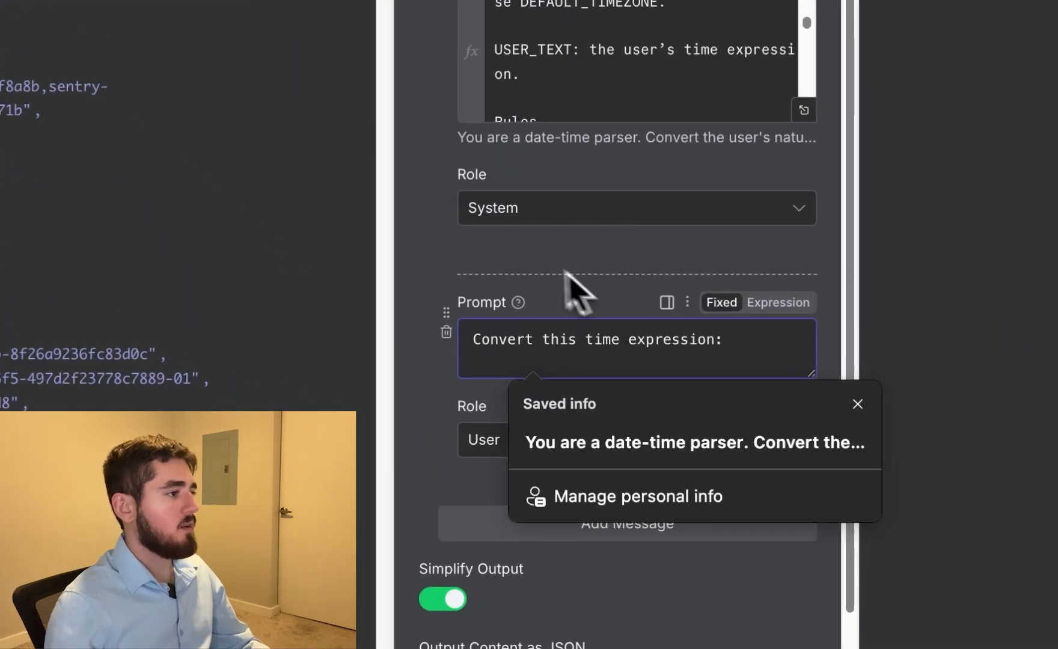
{"action": "left_click", "coordinate": [544, 279]}
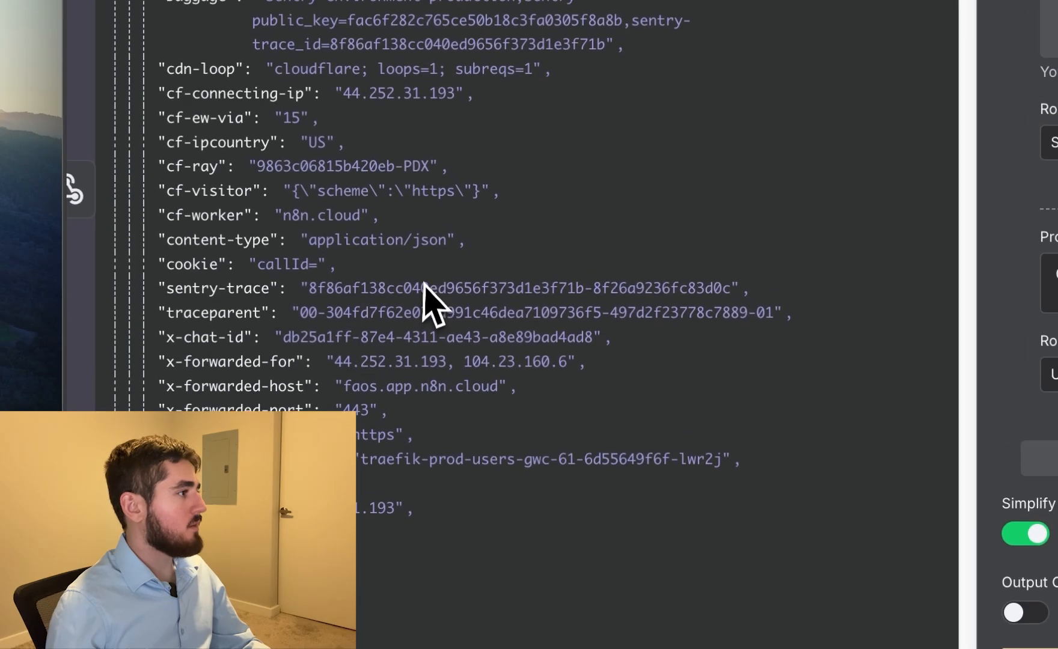
{"action": "scroll", "coordinate": [404, 258], "scroll_direction": "down", "scroll_amount": 10}
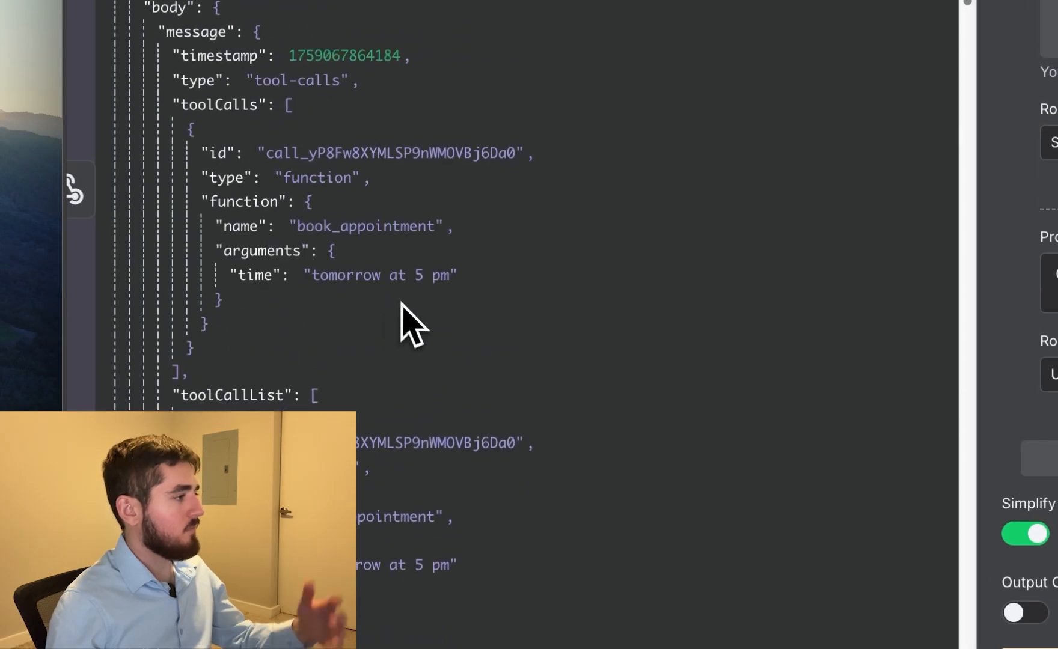
{"action": "left_click_drag", "start_coordinate": [345, 288], "coordinate": [1052, 273]}
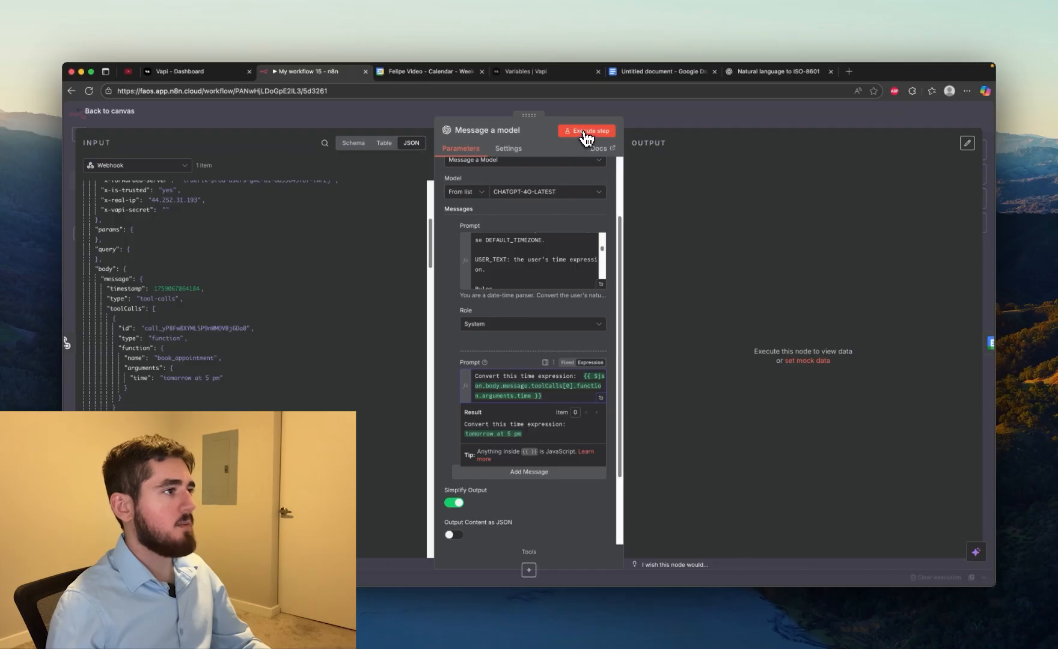
Execute the Message a model node on its own and return to the workflow canvas
{"action": "left_click", "coordinate": [586, 137]}
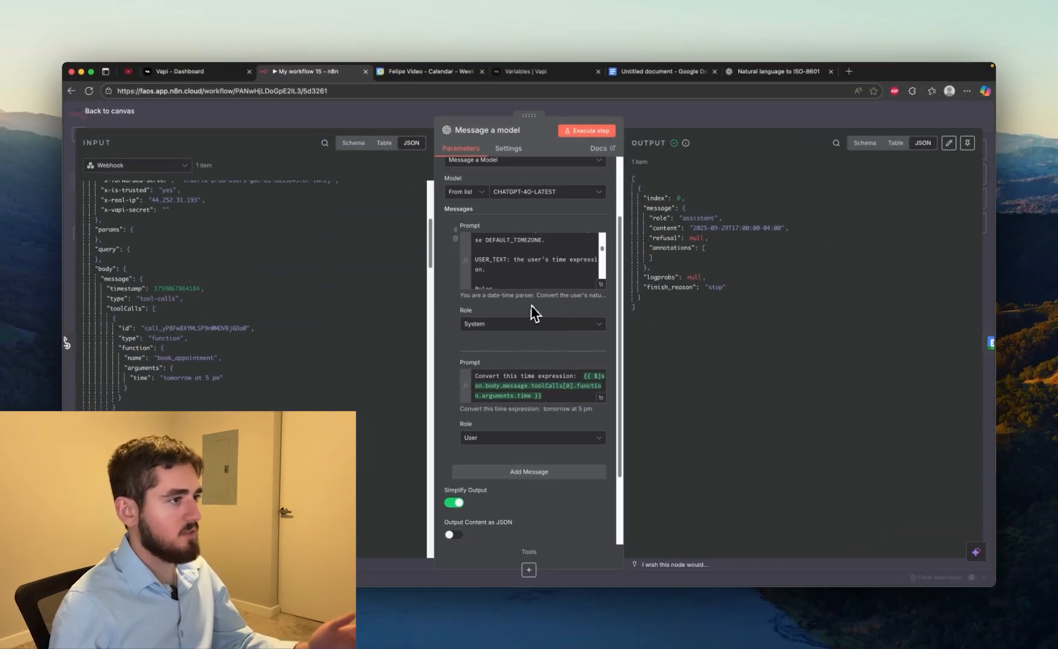
{"action": "key", "text": "Escape"}
{"action": "left_click_drag", "start_coordinate": [617, 241], "coordinate": [579, 260]}
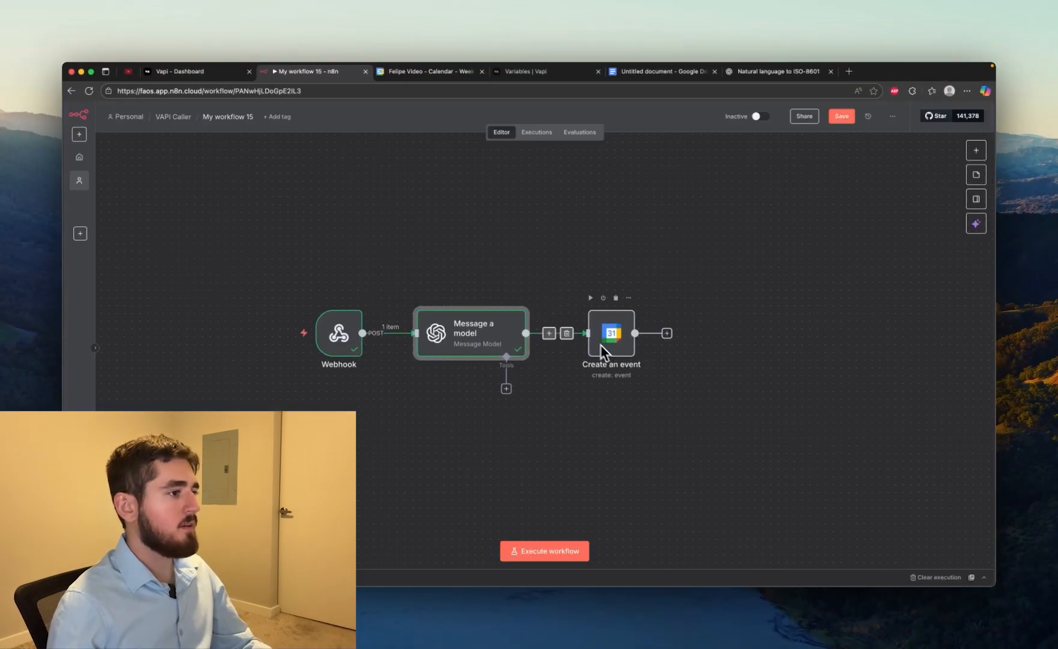
In the Create an event node, replace the Start value with the expression {{ new Date($json.message.content) }}
{"action": "double_click", "coordinate": [608, 340]}
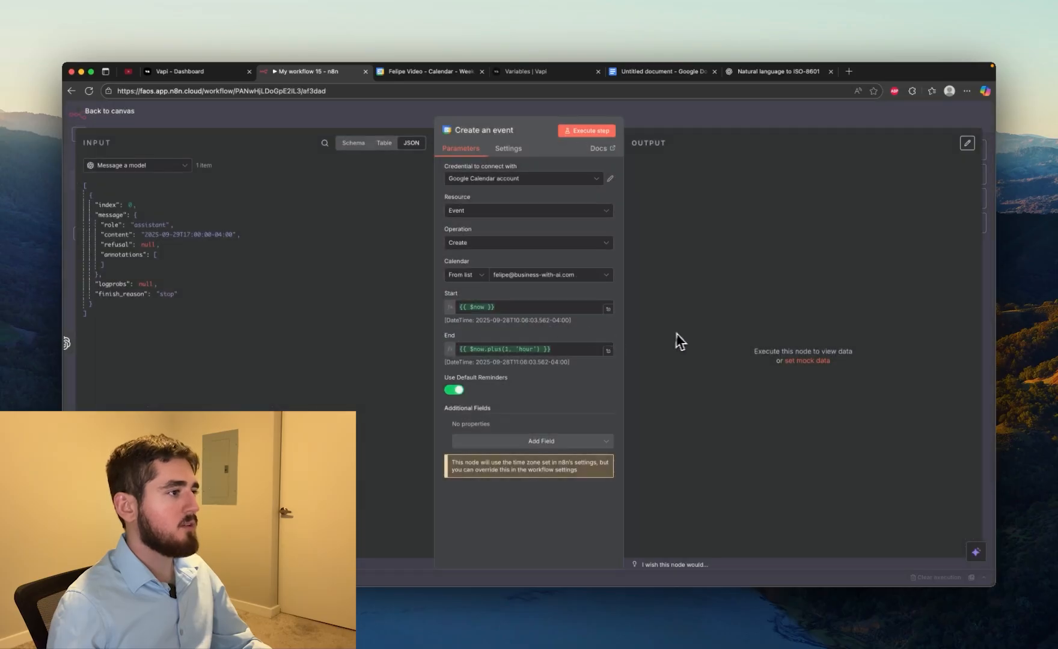
{"action": "left_click_drag", "start_coordinate": [499, 307], "coordinate": [350, 304]}
{"action": "key", "text": "BackSpace"}
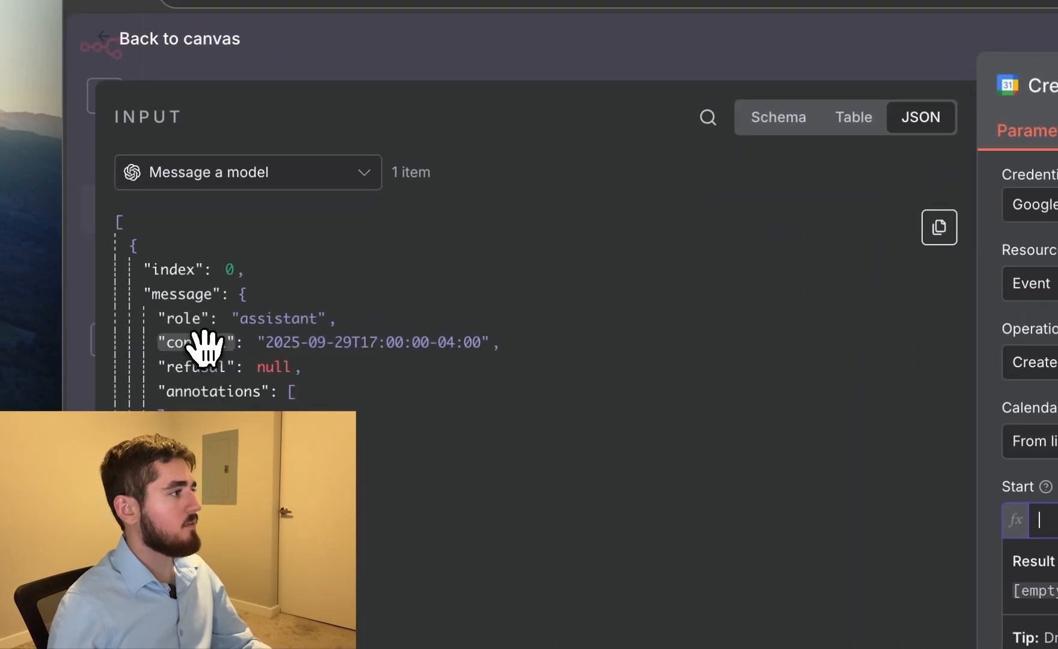
{"action": "left_click_drag", "start_coordinate": [203, 344], "coordinate": [944, 490]}
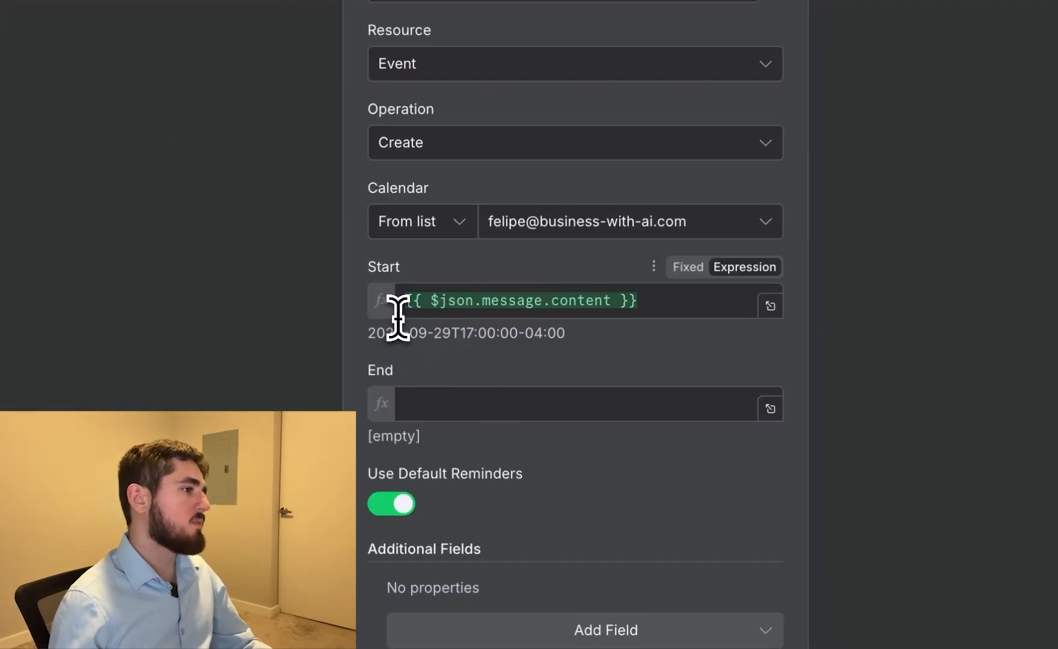
{"action": "left_click", "coordinate": [429, 300]}
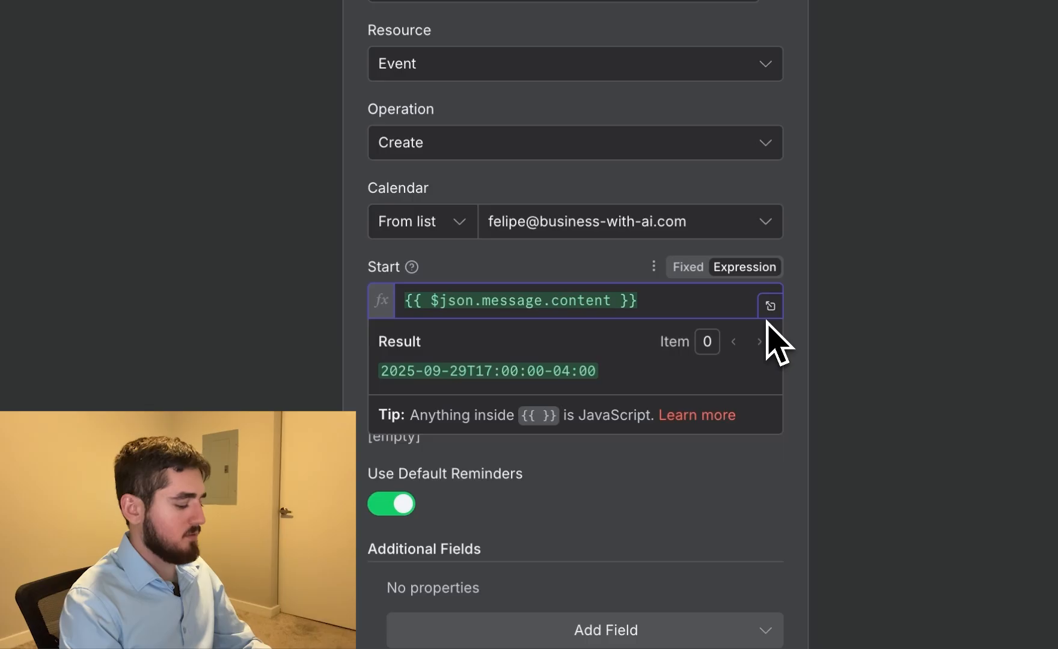
{"action": "type", "text": "new Date("}
{"action": "type", "text": ")"}
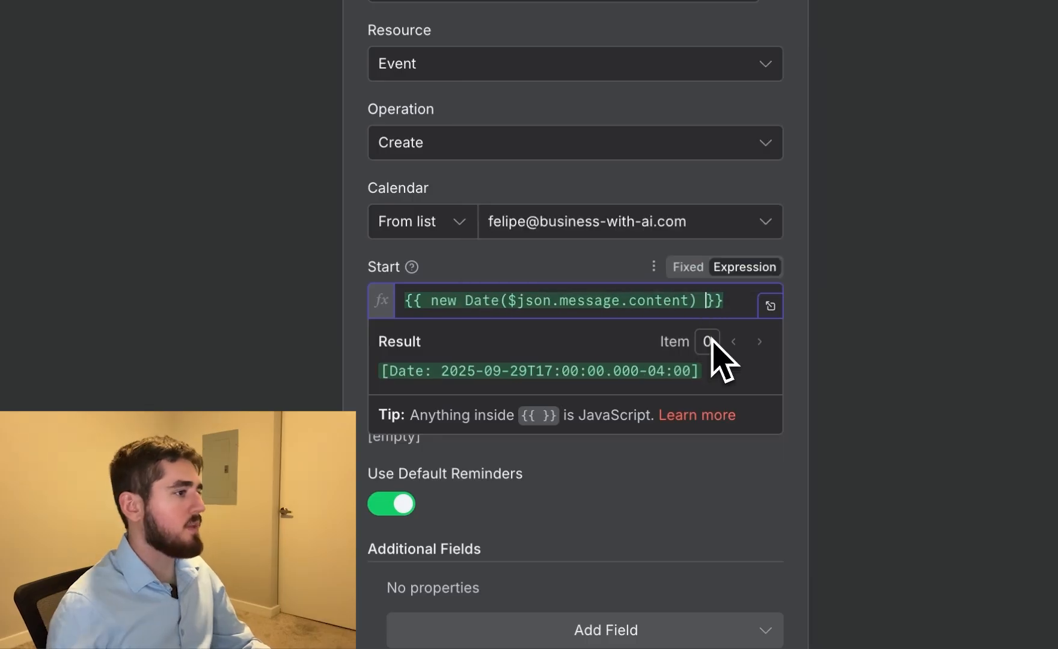
Set the event's End to {{ new Date($json.message.content).plus(1, 'hour') }}, execute the node and return to the canvas
{"action": "left_click", "coordinate": [588, 403]}
{"action": "type", "text": "{{ "}
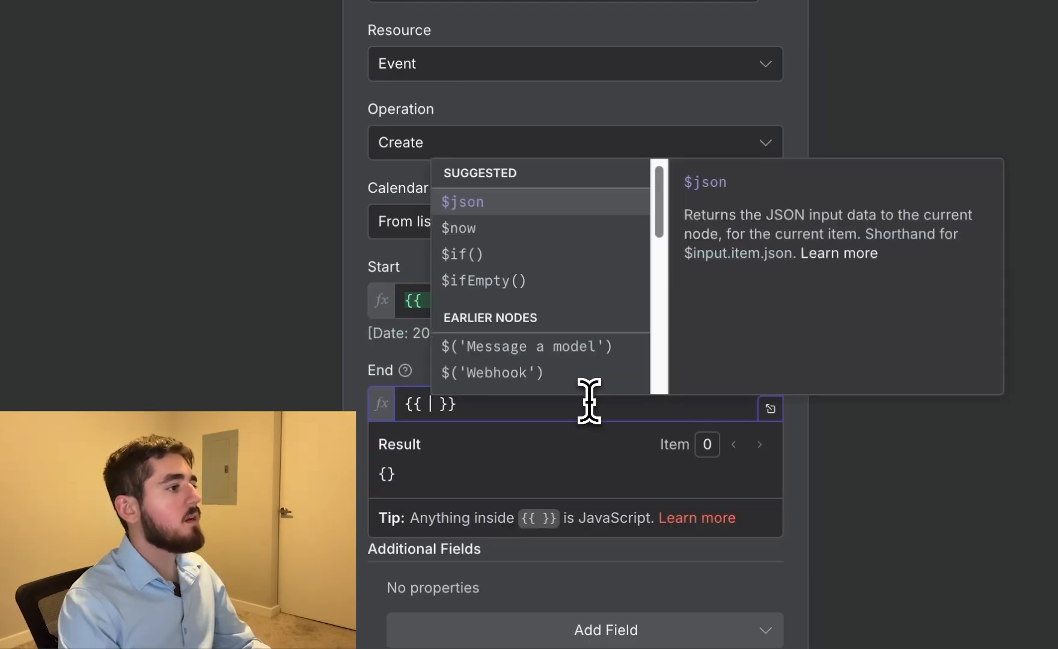
{"action": "type", "text": "new Date($json.message.content"}
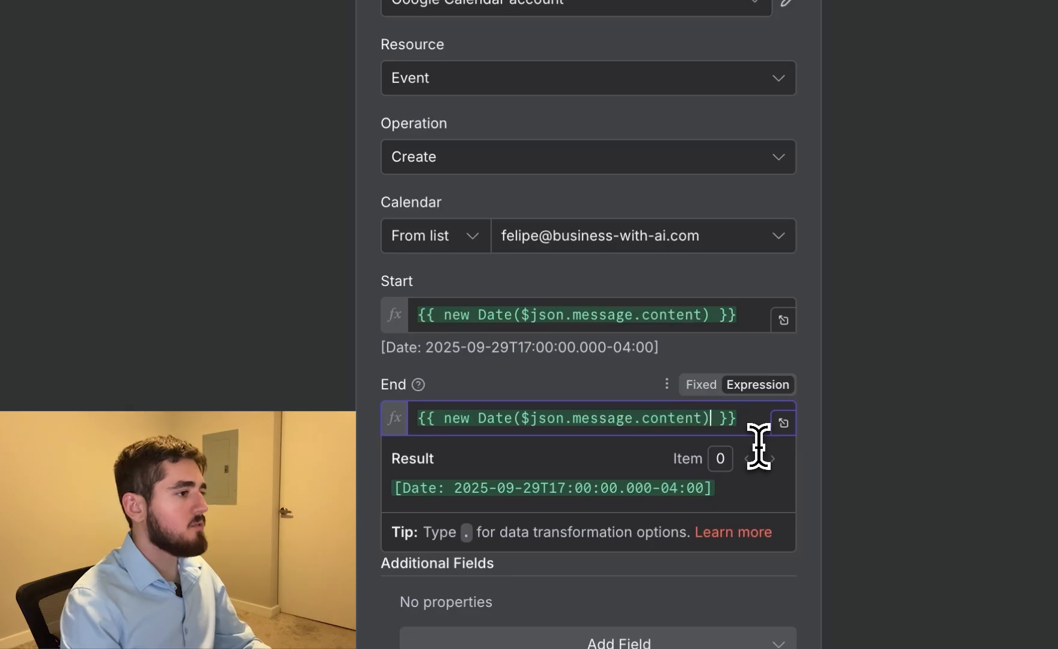
{"action": "type", "text": ".plus(1, 'hour"}
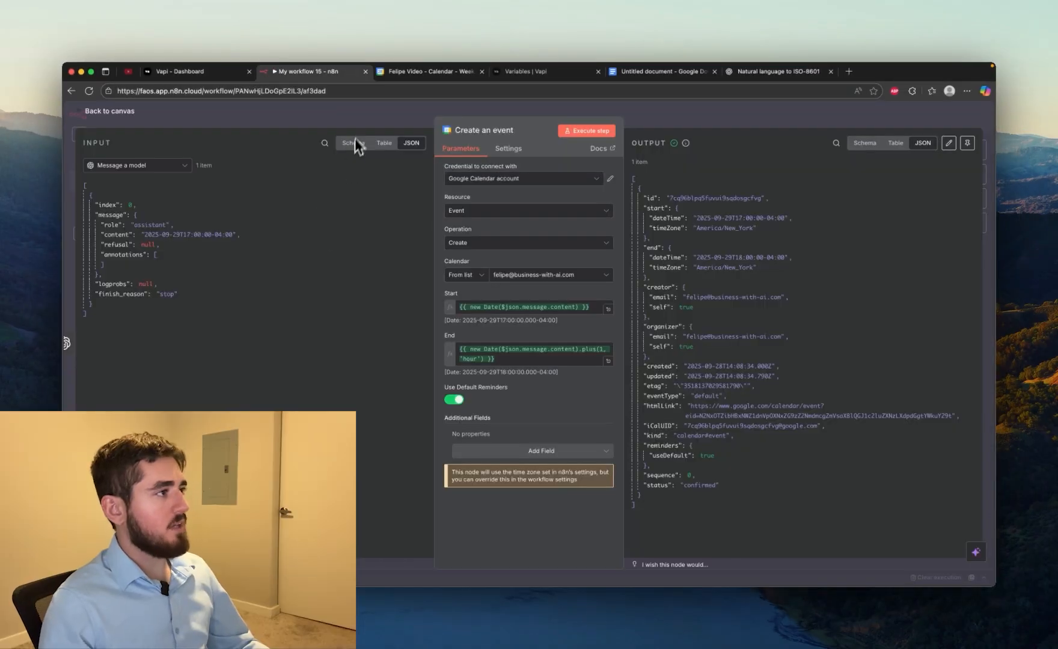
{"action": "key", "text": "Escape"}
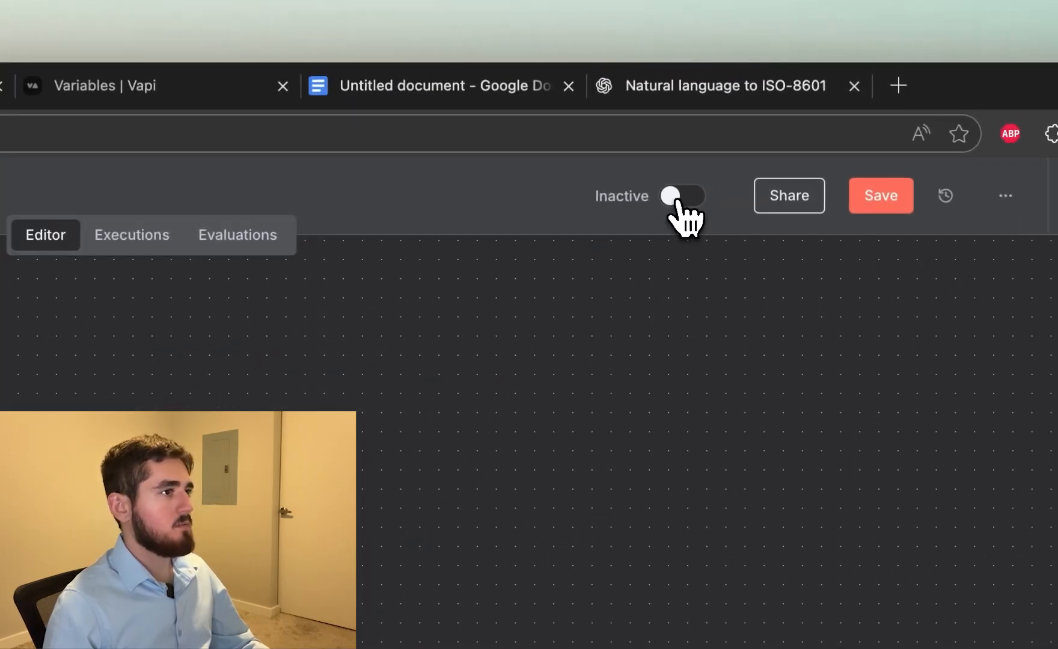
Activate the workflow and copy the Webhook node's Production URL
{"action": "left_click", "coordinate": [759, 116]}
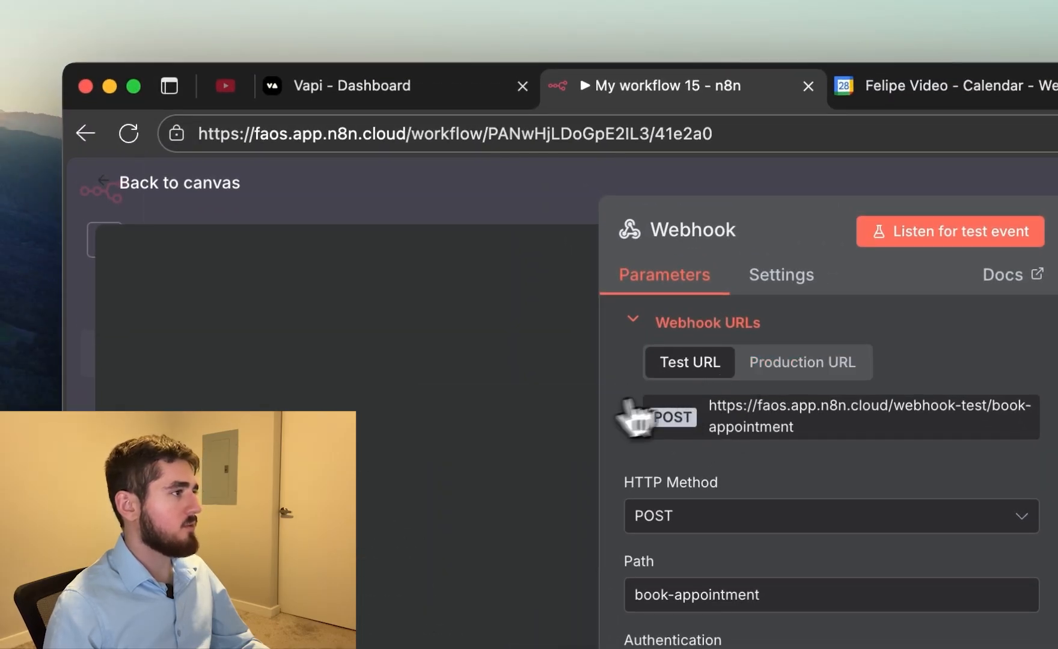
{"action": "left_click", "coordinate": [765, 371]}
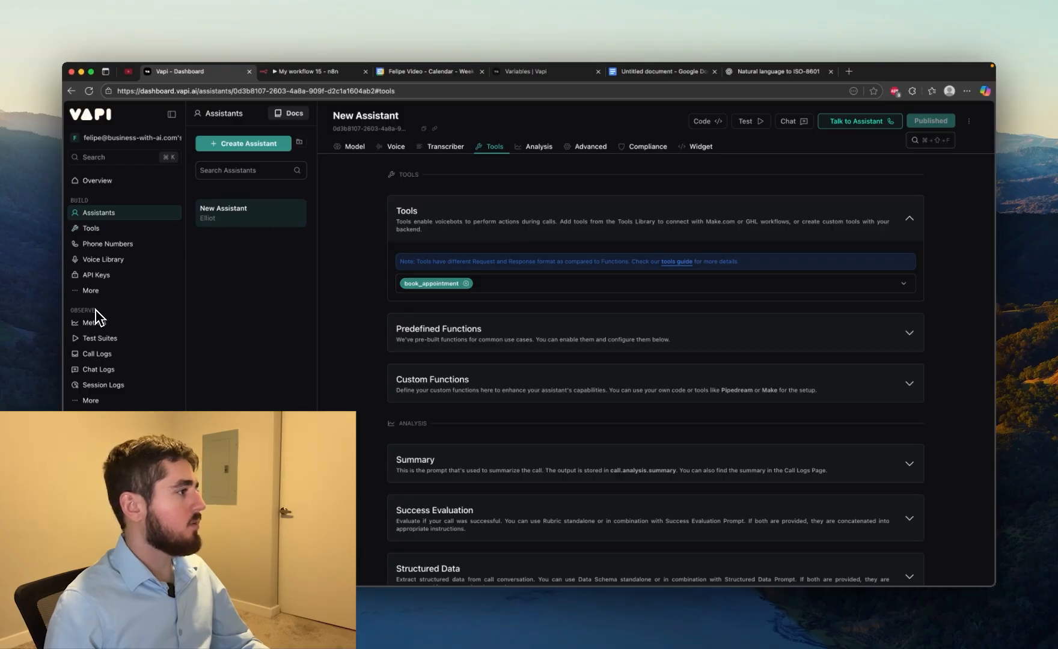
{"action": "left_click", "coordinate": [96, 231]}
{"action": "scroll", "coordinate": [384, 237], "scroll_direction": "down", "scroll_amount": 5}
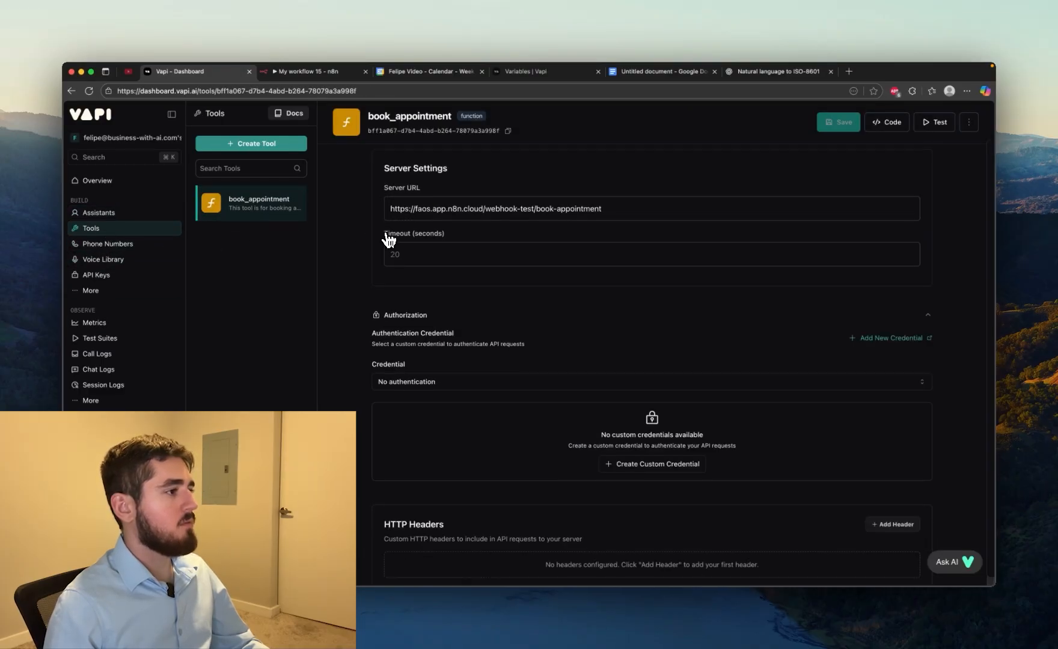
{"action": "scroll", "coordinate": [377, 281], "scroll_direction": "up", "scroll_amount": 2}
{"action": "left_click_drag", "start_coordinate": [608, 304], "coordinate": [390, 305]}
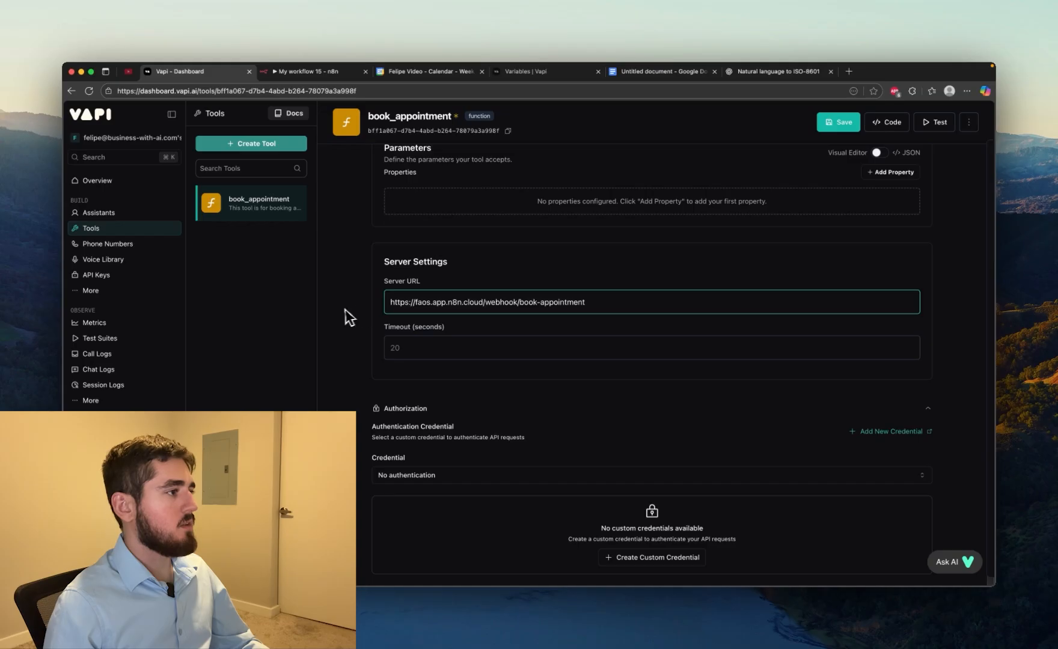
{"action": "left_click", "coordinate": [838, 122]}
Test the assistant with a voice call booking this Wednesday at 12 PM, end the call and check the booking in Google Calendar
{"action": "left_click", "coordinate": [99, 212]}
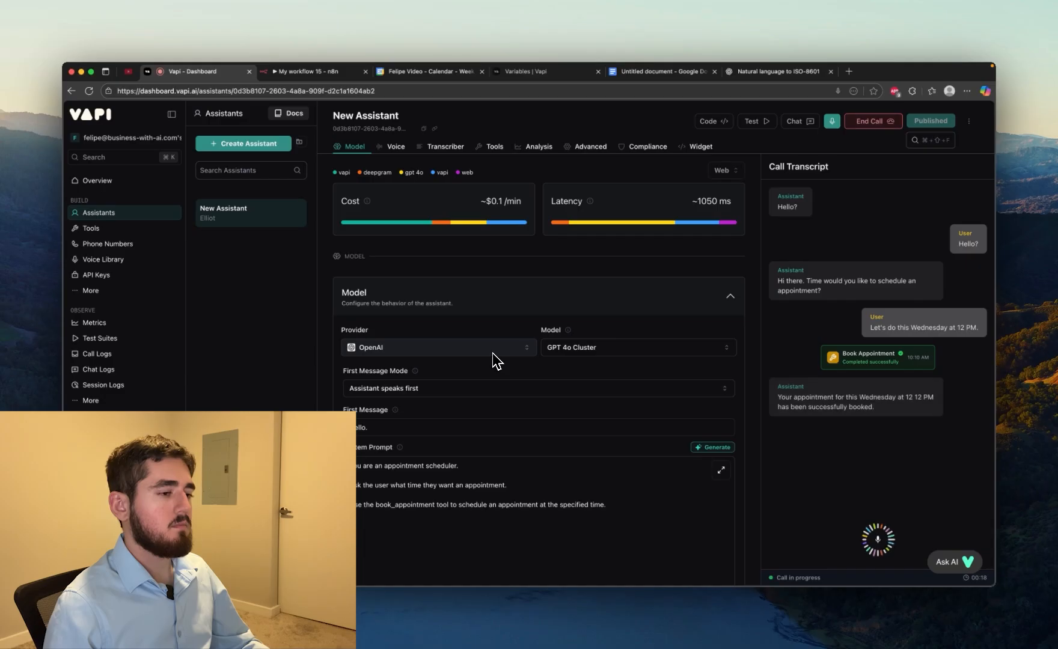
{"action": "left_click", "coordinate": [889, 123]}
{"action": "left_click", "coordinate": [430, 71]}
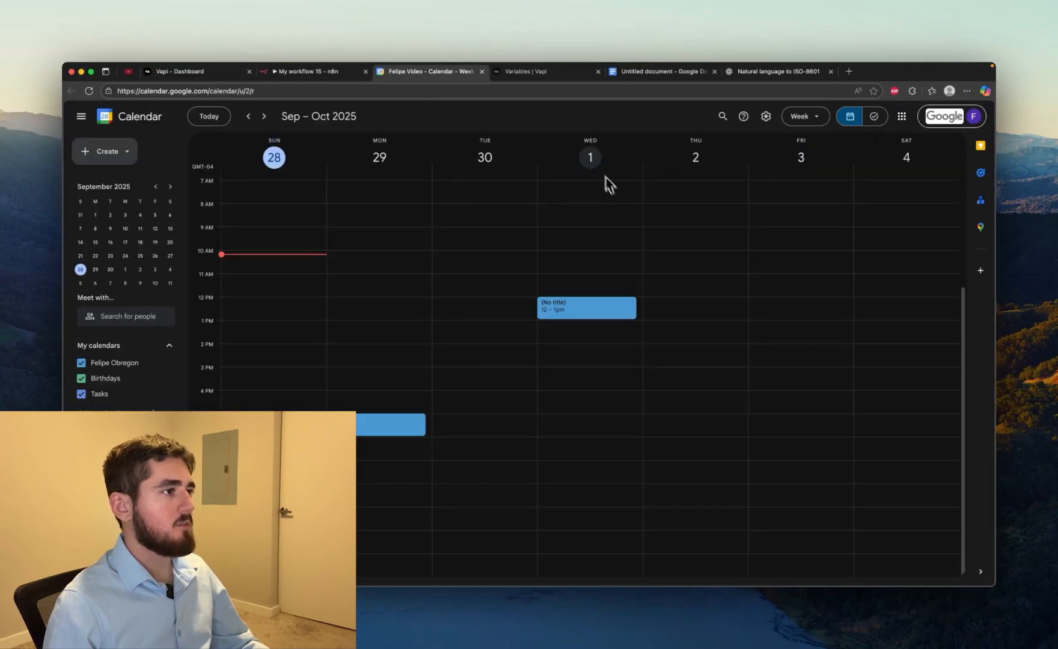